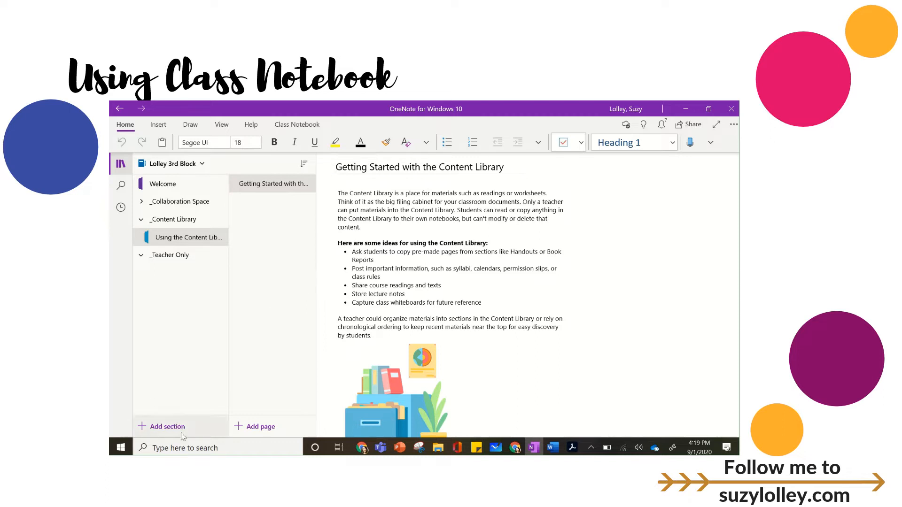
Search Windows for "onenote" to locate the OneNote for Windows 10 app, and return to the open notebook.
left_click(183, 447)
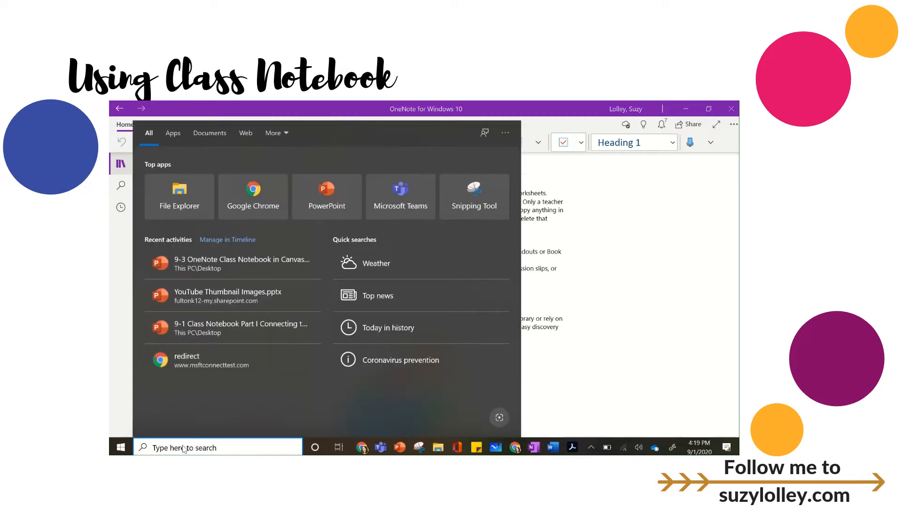
type("onenote")
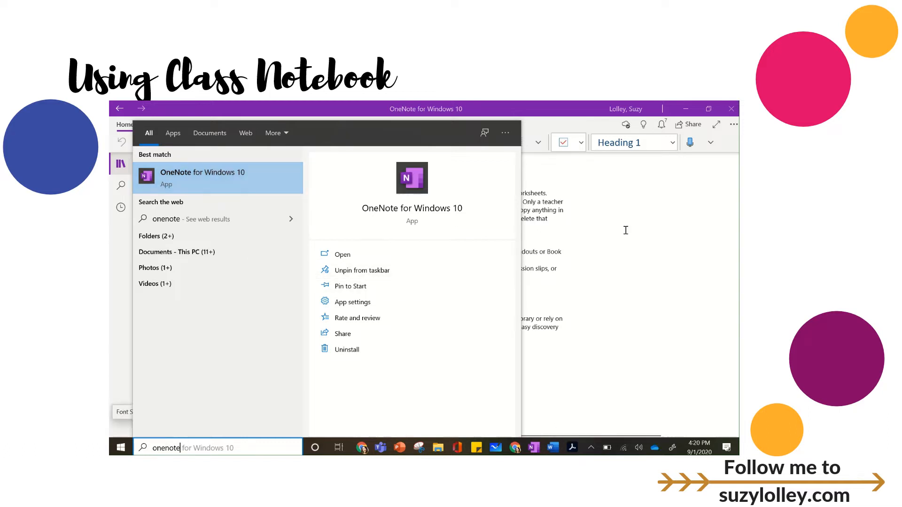
left_click(651, 210)
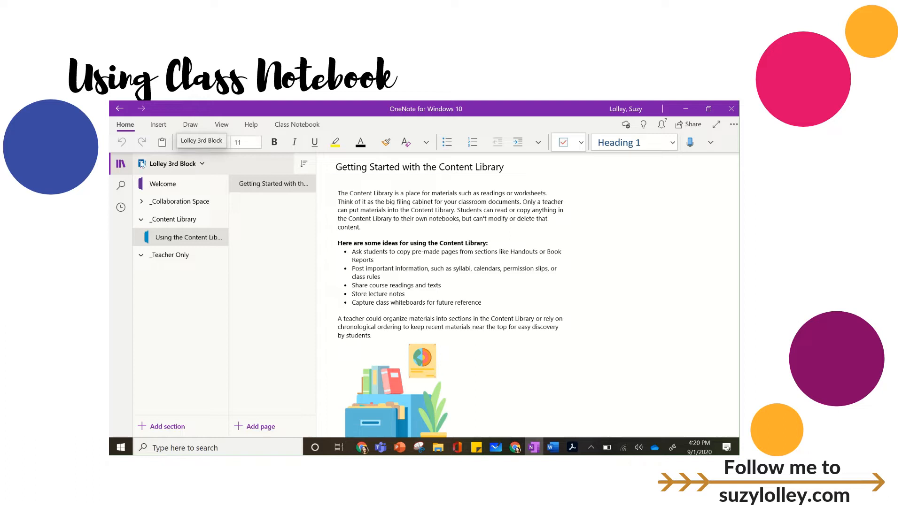
View the list of available notebooks and reopen the 3rd Block class notebook.
left_click(202, 164)
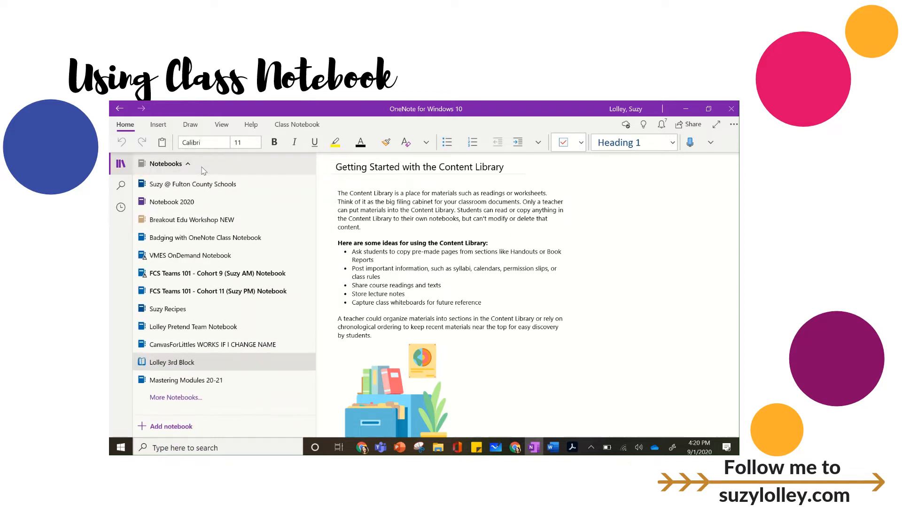
left_click(155, 363)
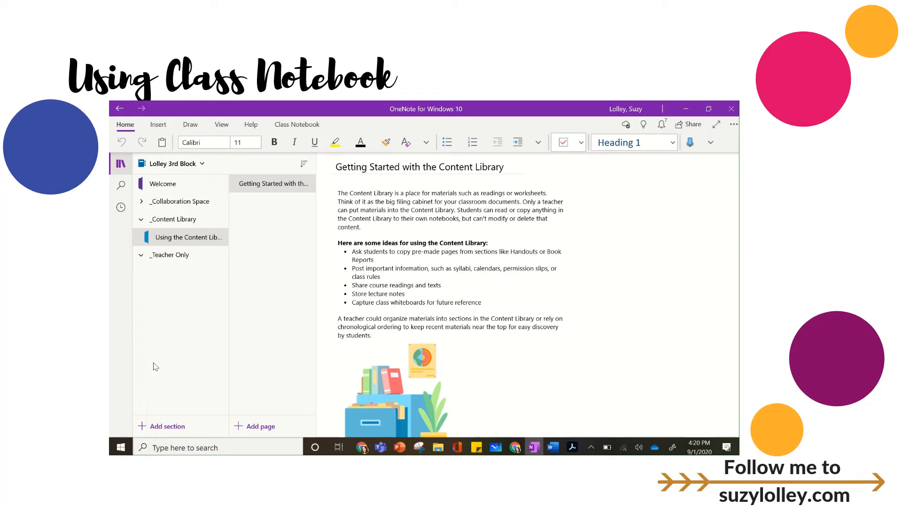
left_click(200, 166)
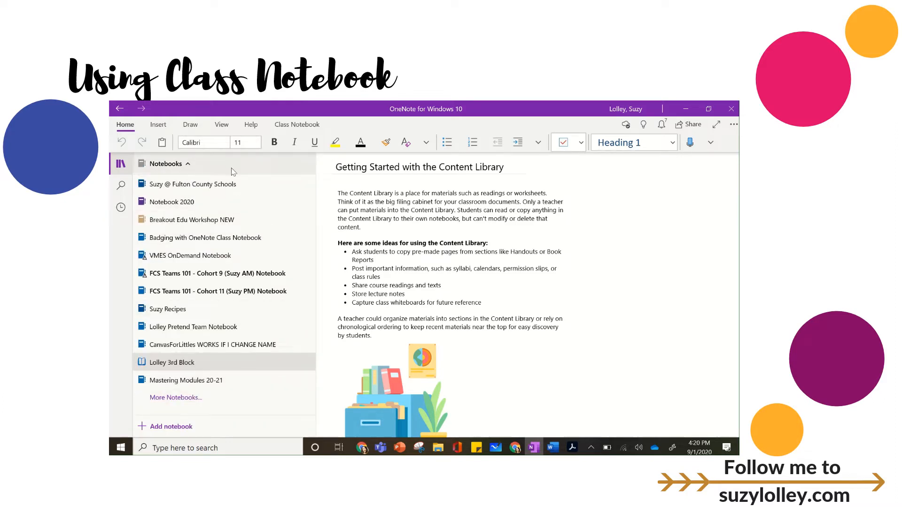
left_click(159, 363)
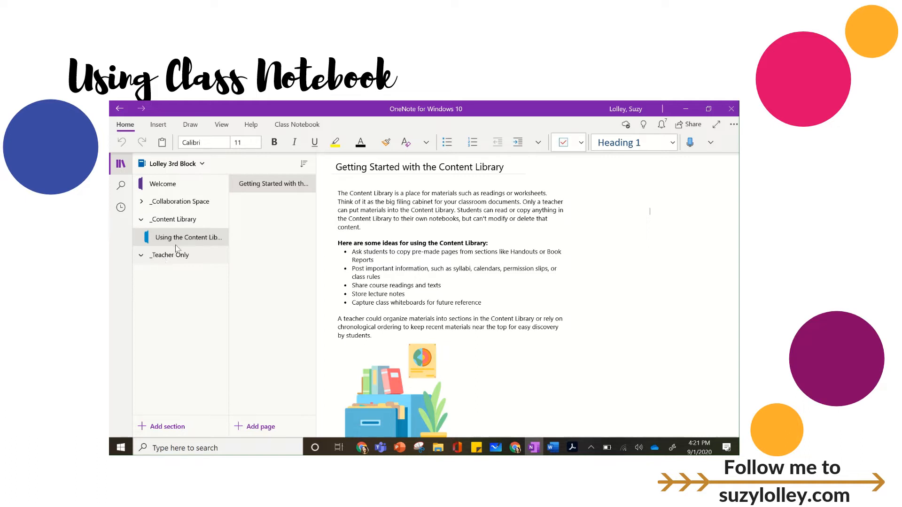
Expand the _Collaboration Space section group and view its Using the Collaboration Space section.
left_click(167, 207)
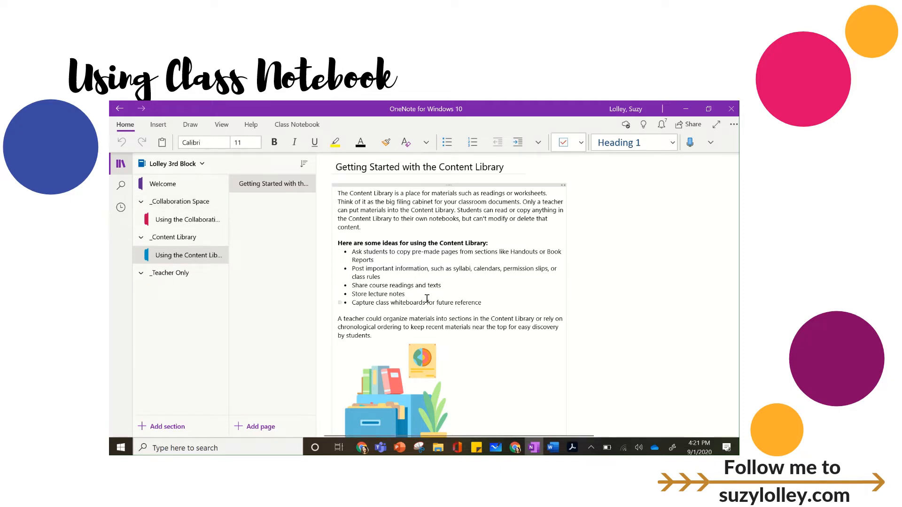
left_click(198, 207)
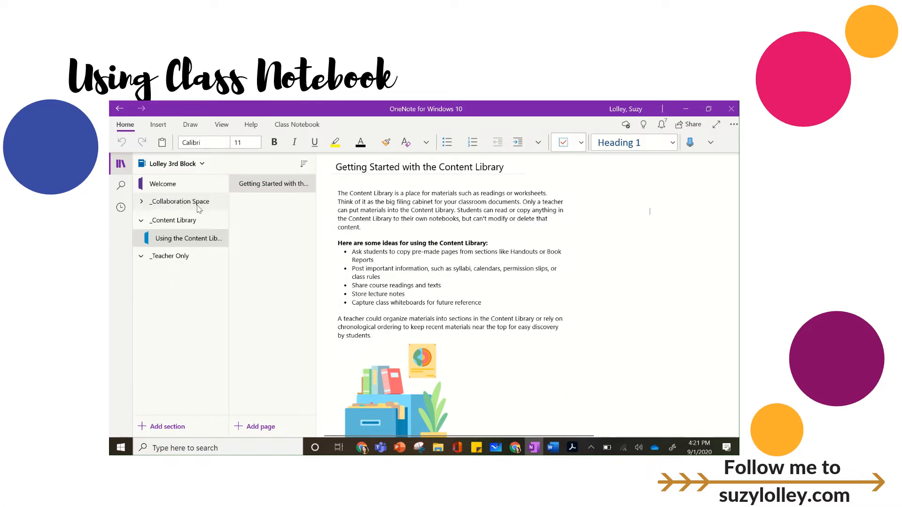
left_click(199, 208)
left_click(177, 221)
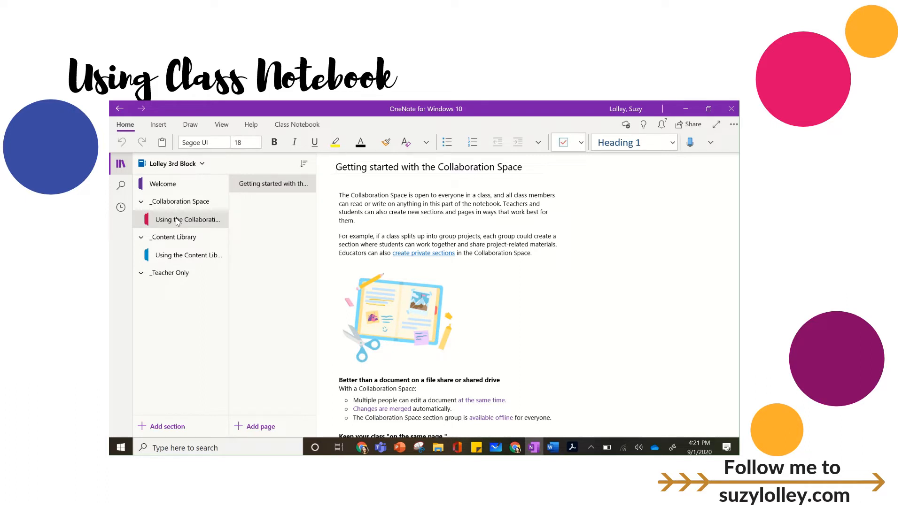
Review the Collaboration Space lock setting on the class notebook's management page, and view the Using the Content Library section.
left_click(292, 129)
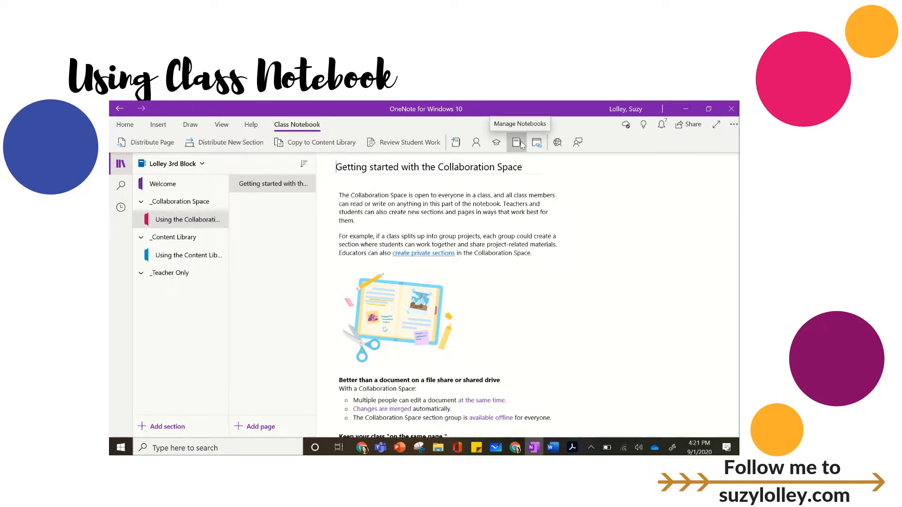
left_click(520, 145)
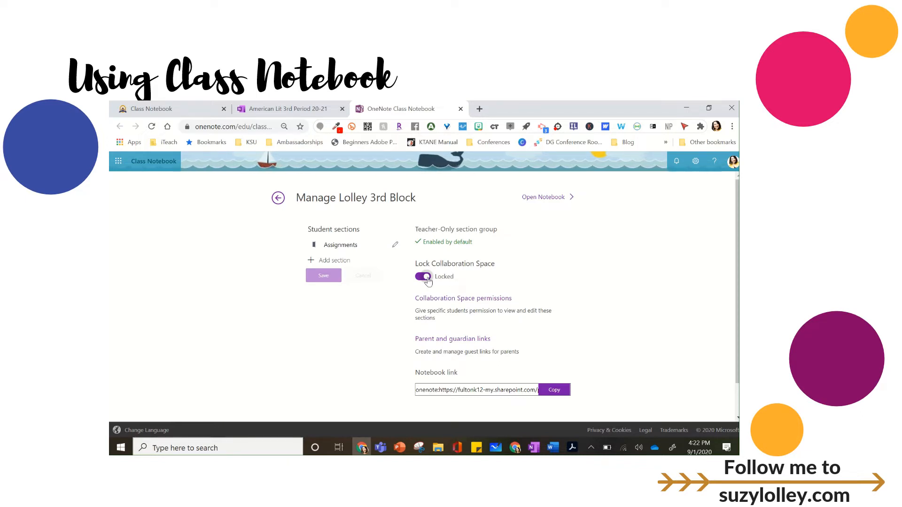
scroll(428, 281, "down", 1)
scroll(429, 281, "up", 1)
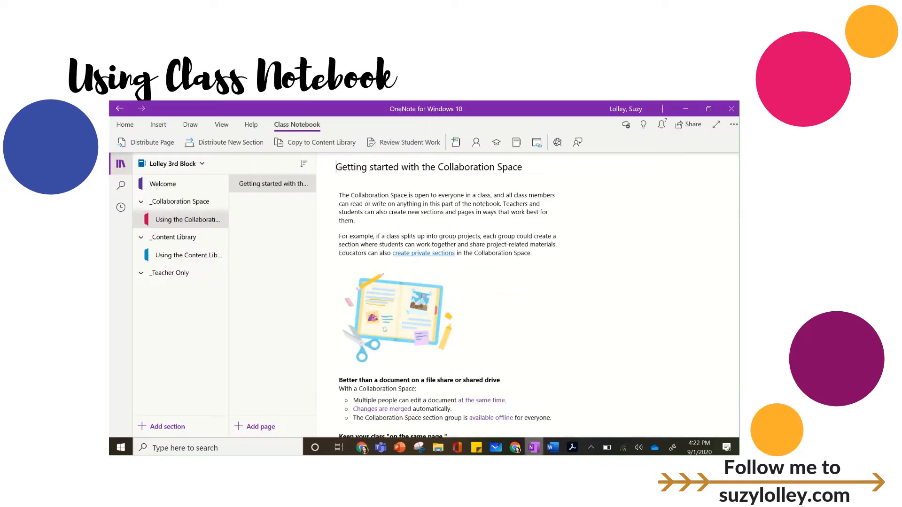
left_click(182, 256)
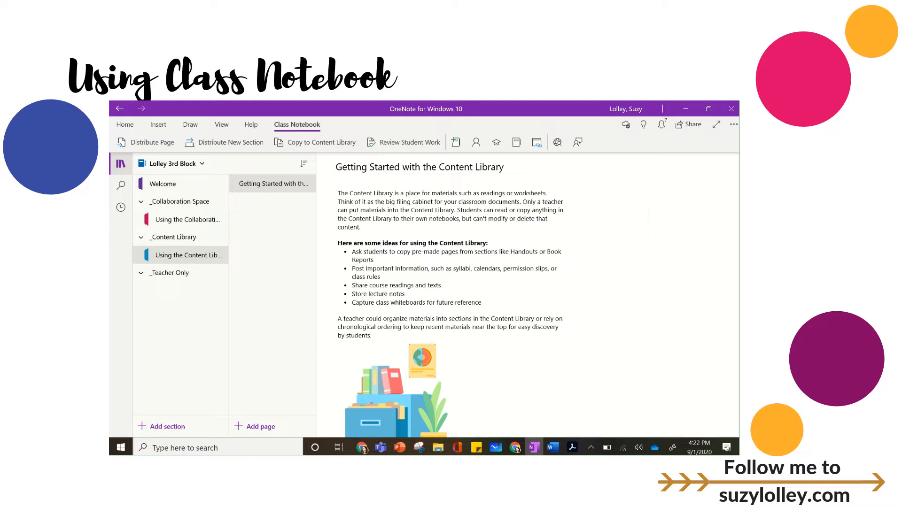
Add a section named TKAM to the _Teacher Only section group.
left_click(169, 273)
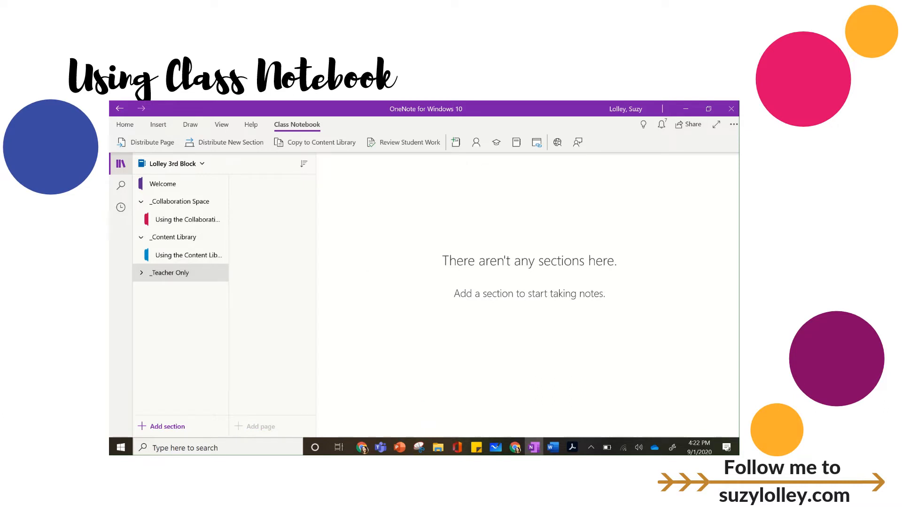
left_click(171, 426)
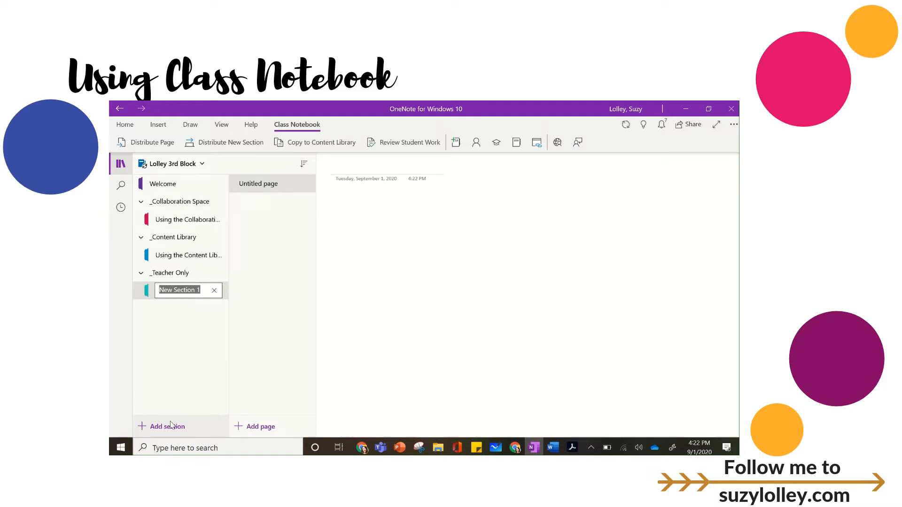
type("TKA")
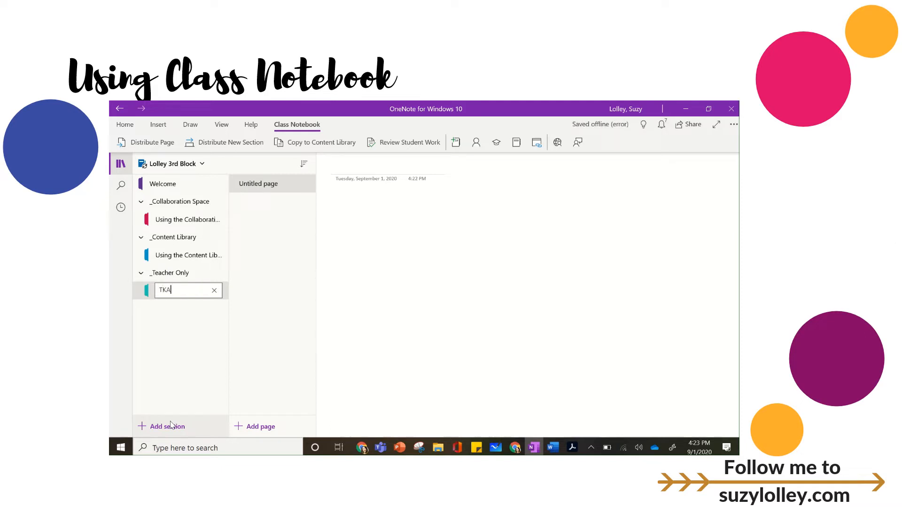
type("M")
key("Return")
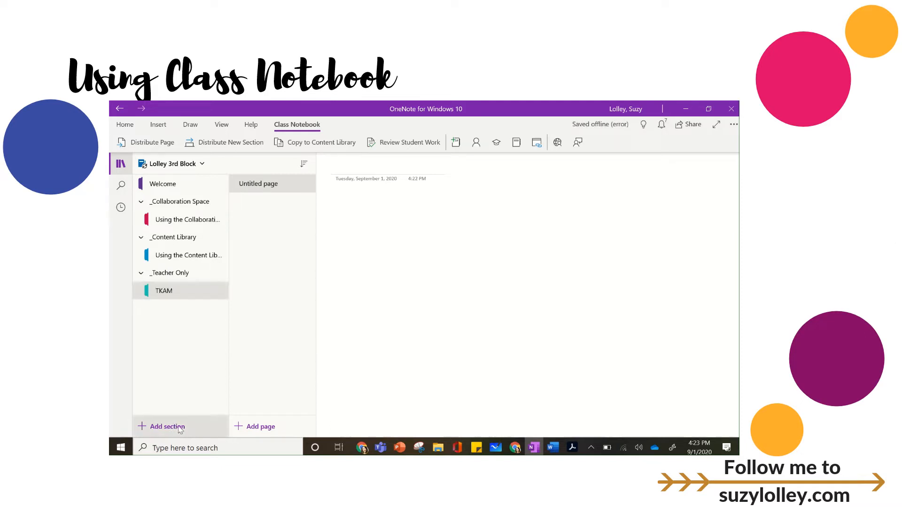
Add two more sections named NBT and Speak to the _Teacher Only section group.
left_click(180, 429)
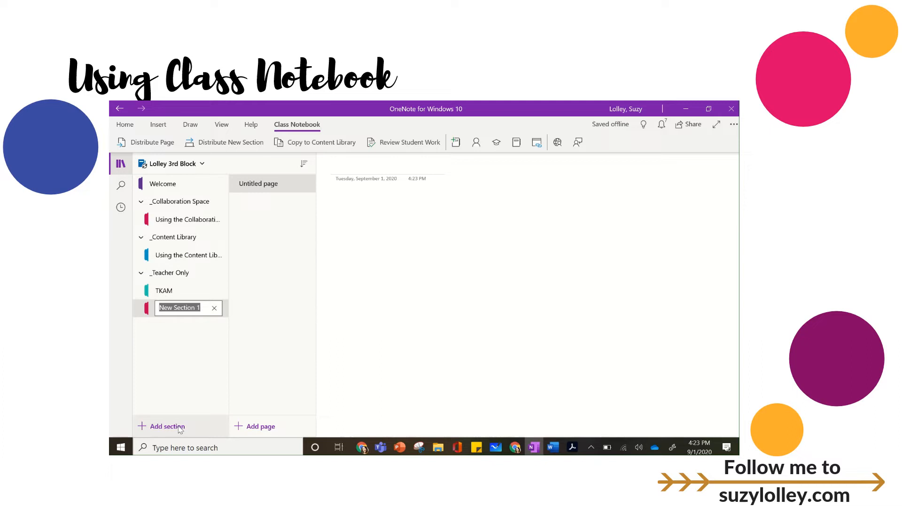
type("NBT")
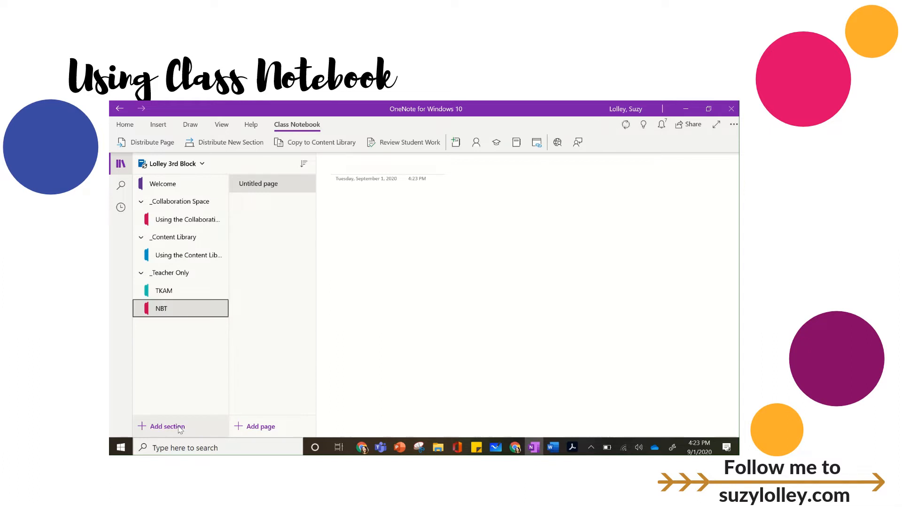
left_click(157, 428)
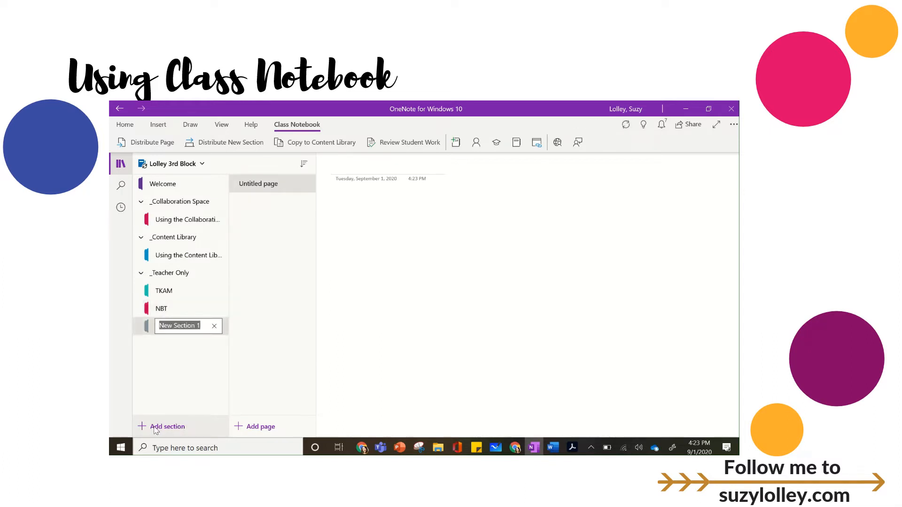
type("Speak")
key("Return")
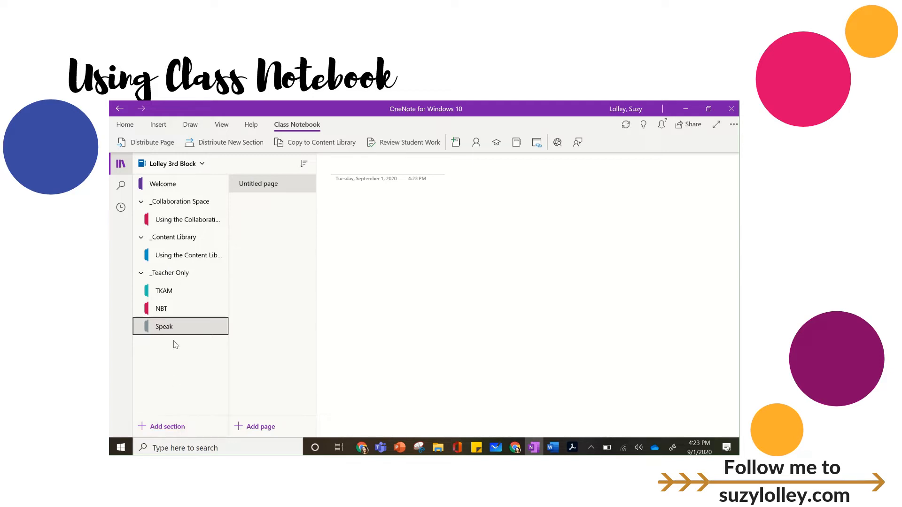
Change the section color of the Speak section to orange.
right_click(184, 330)
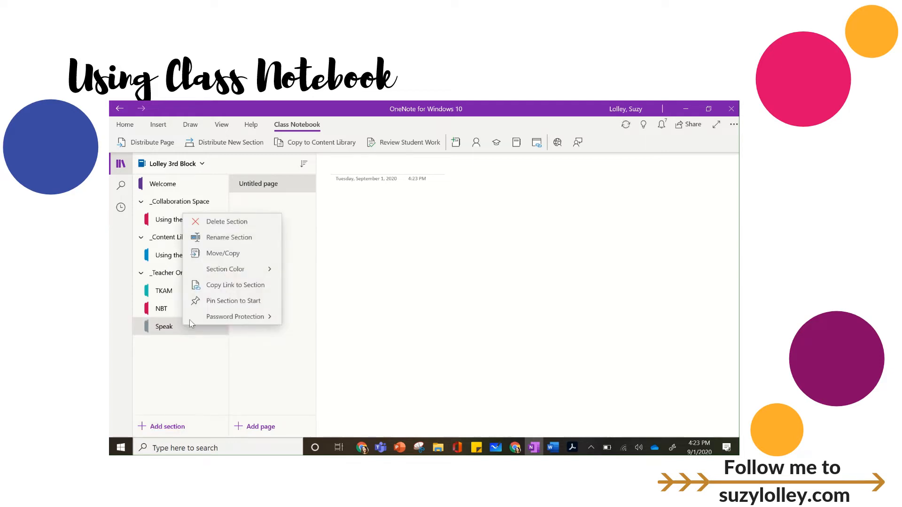
left_click(266, 272)
left_click(255, 261)
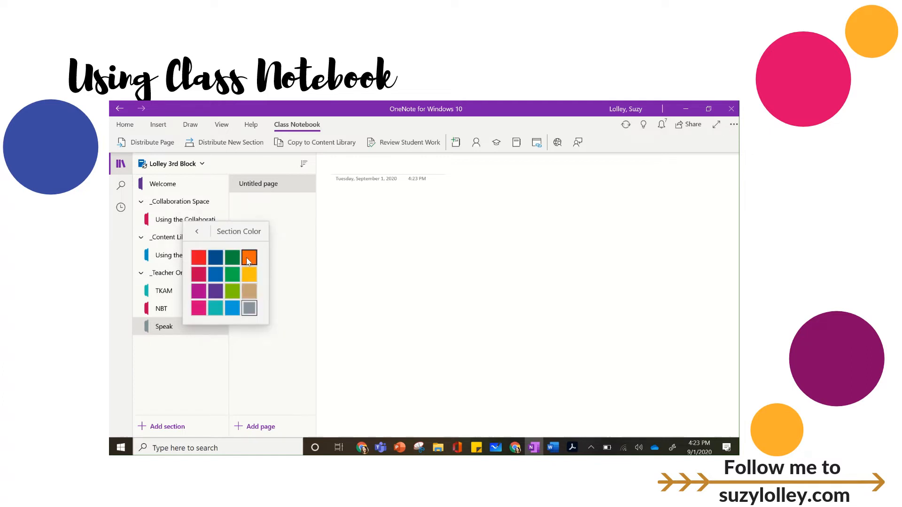
right_click(185, 332)
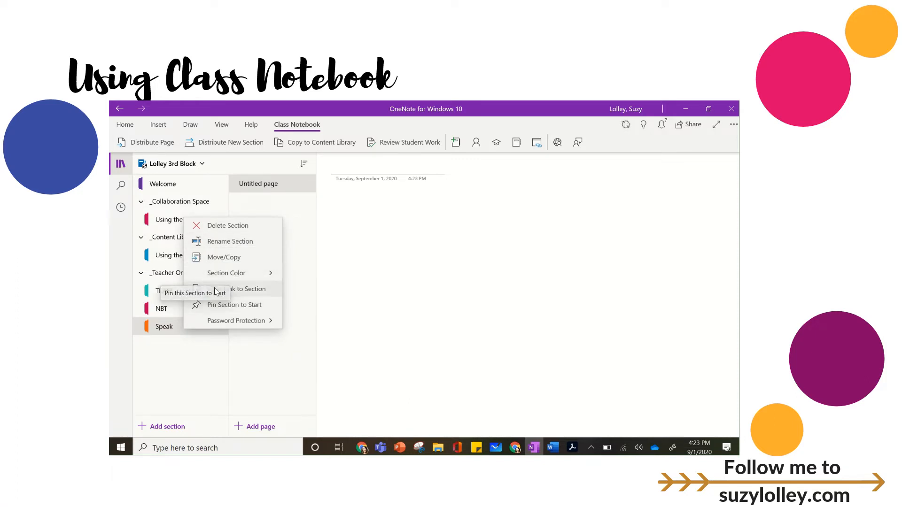
left_click(226, 247)
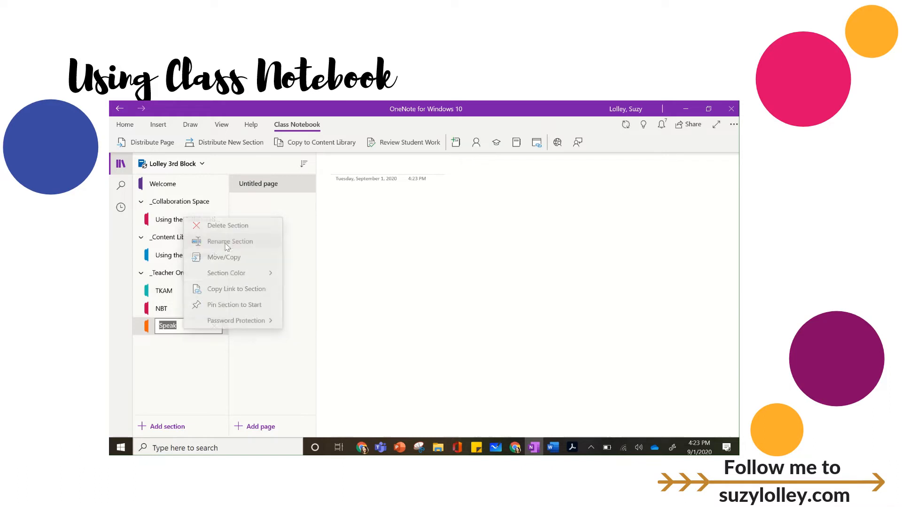
right_click(184, 330)
key("Escape")
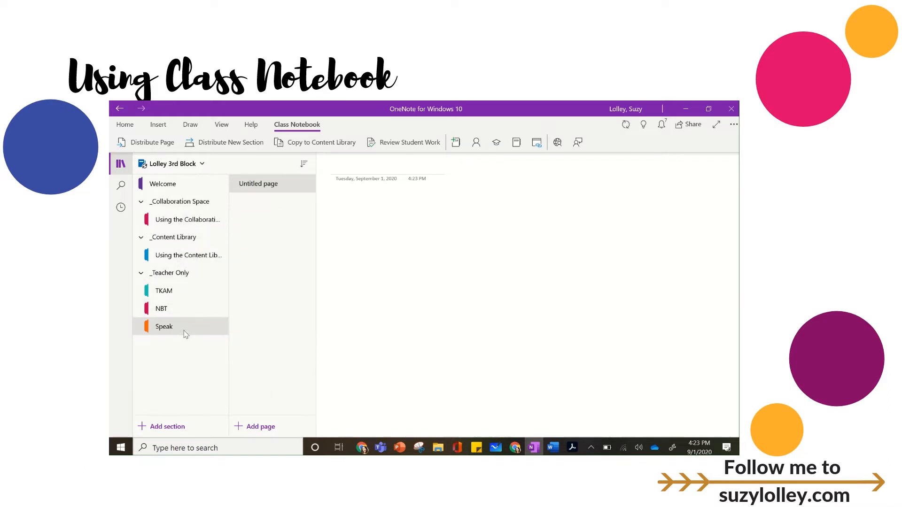
Rename the Speak section to add the parrot emoji after its name, finding the emoji with the search word "talk".
right_click(175, 330)
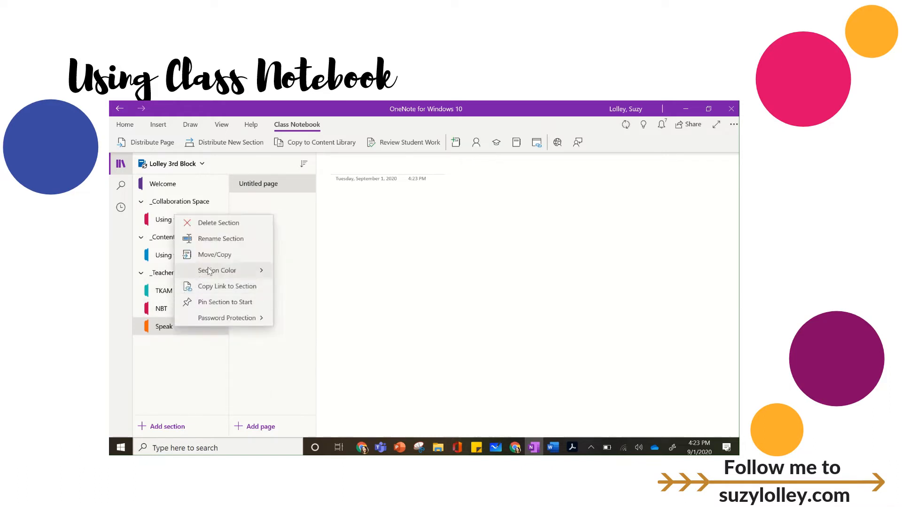
left_click(220, 240)
left_click(182, 328)
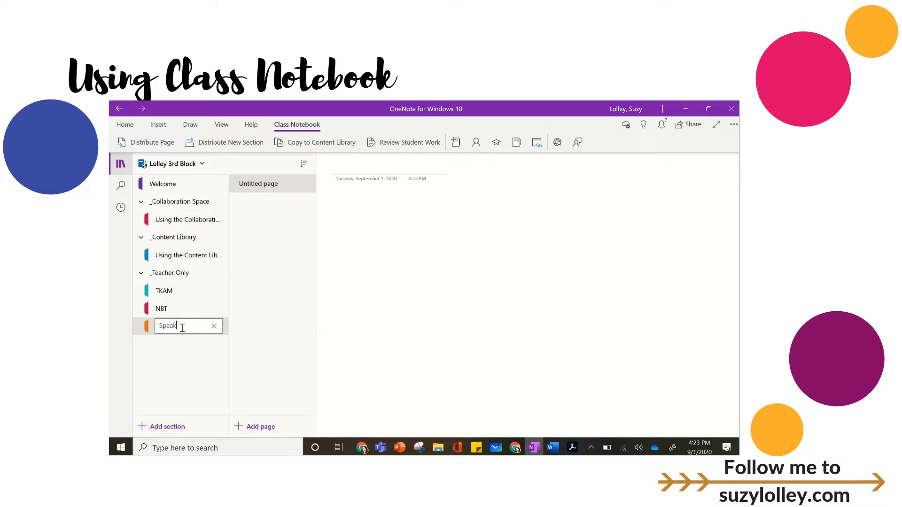
key("super+period")
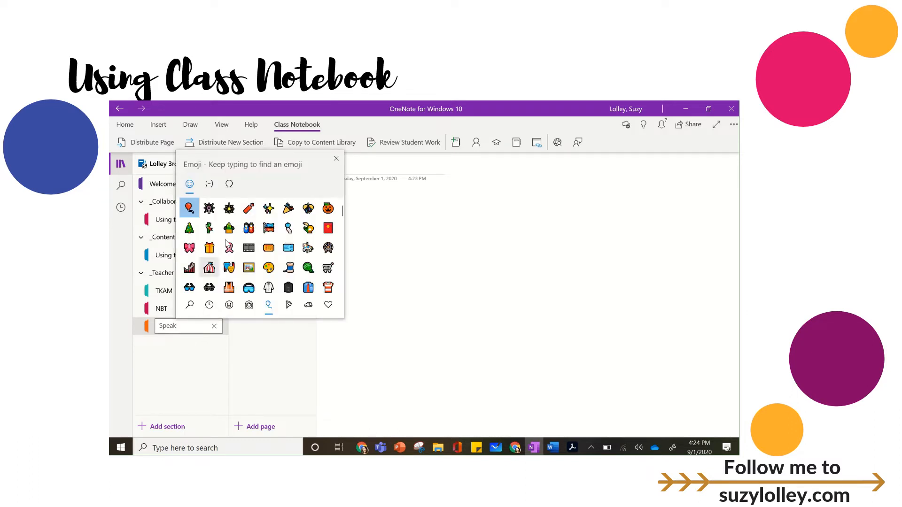
type("talk")
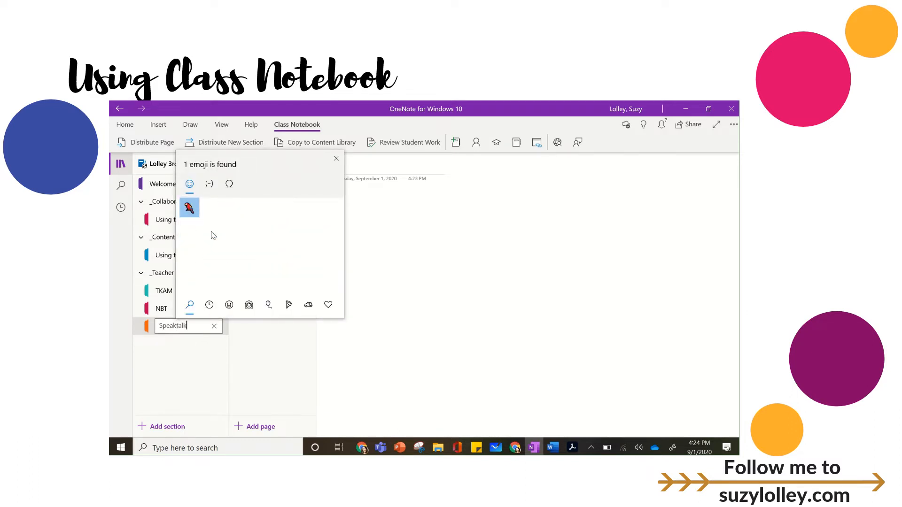
left_click(189, 208)
key("Escape")
key("Return")
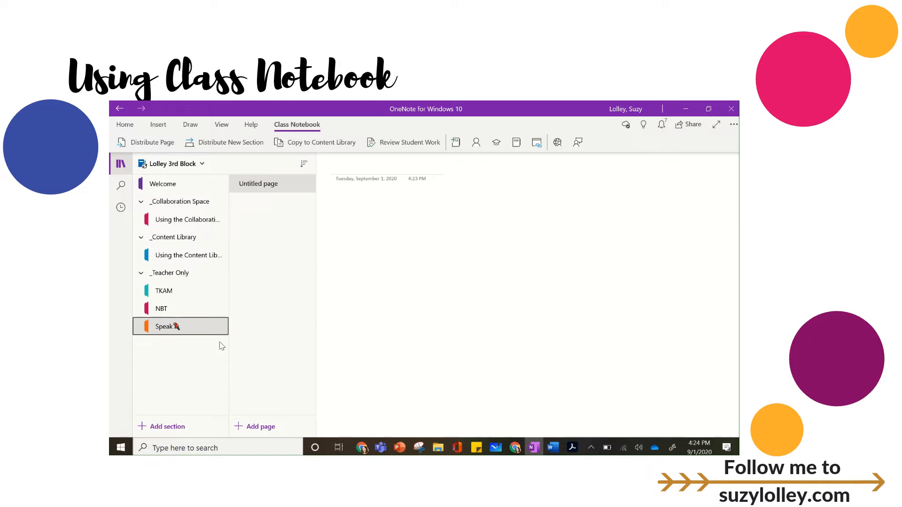
Title the untitled page in the TKAM section "Do a Dot".
left_click(185, 289)
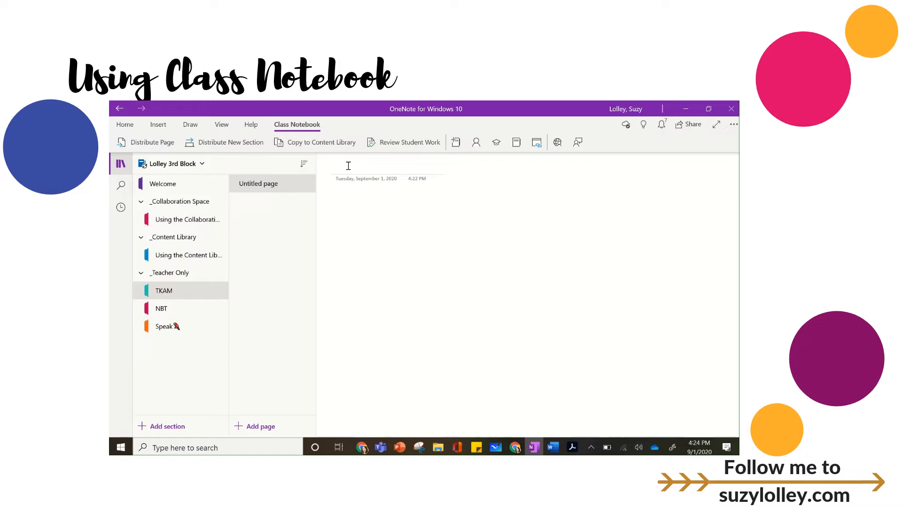
type("Do a Dot")
Insert the PDF "summer do a dot printables - natashalh.com" from the Desktop as a printout on the Do a Dot page.
left_click(159, 125)
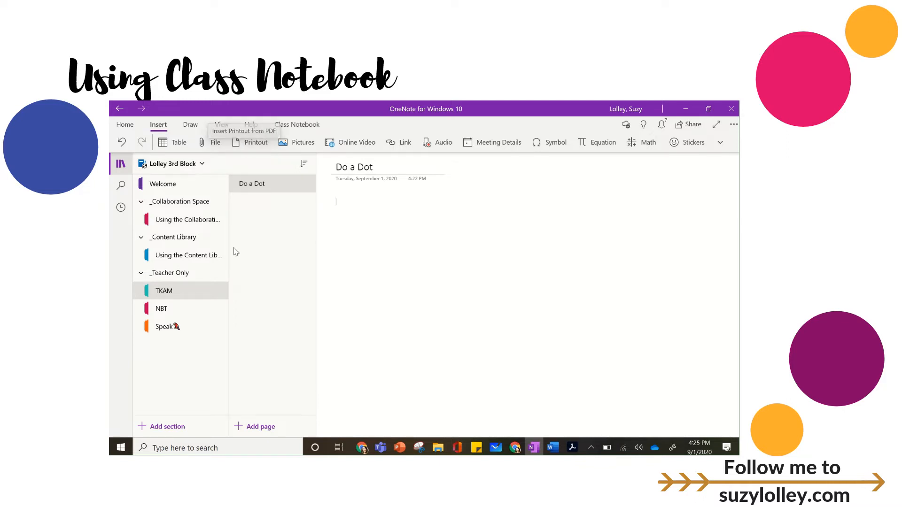
left_click(216, 145)
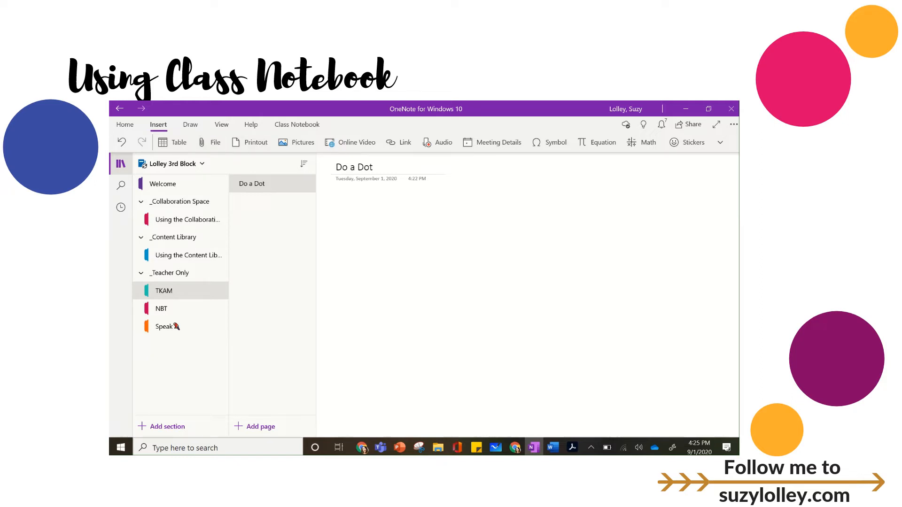
scroll(302, 222, "down", 3)
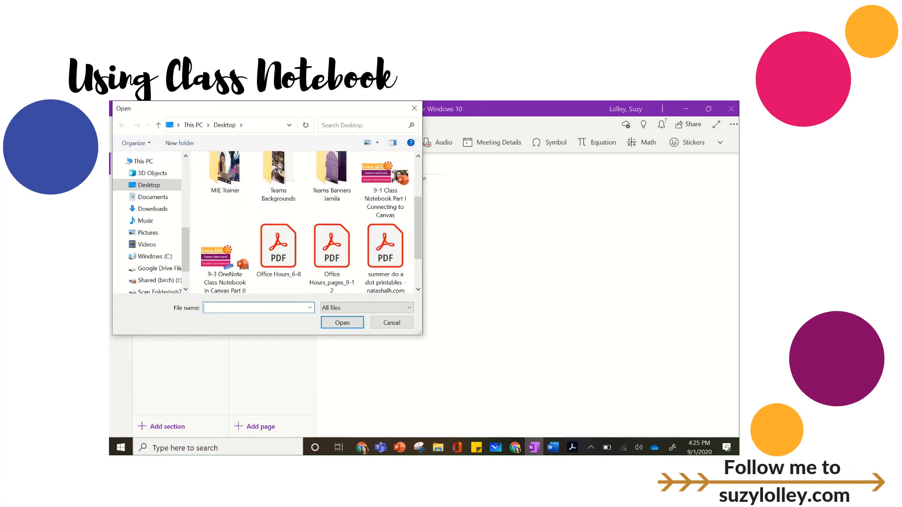
left_click(385, 188)
double_click(385, 192)
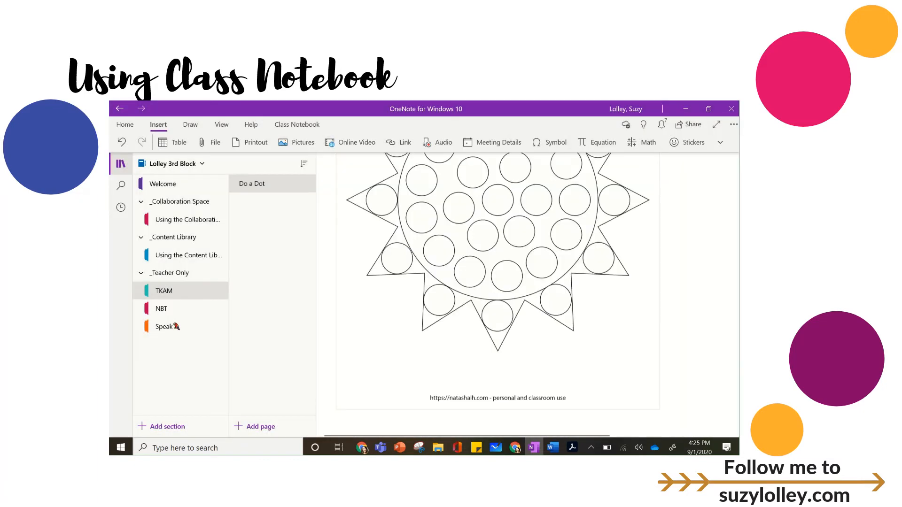
Delete the "What's Next?" page image from the PDF printout on the Do a Dot page.
scroll(498, 296, "down", 15)
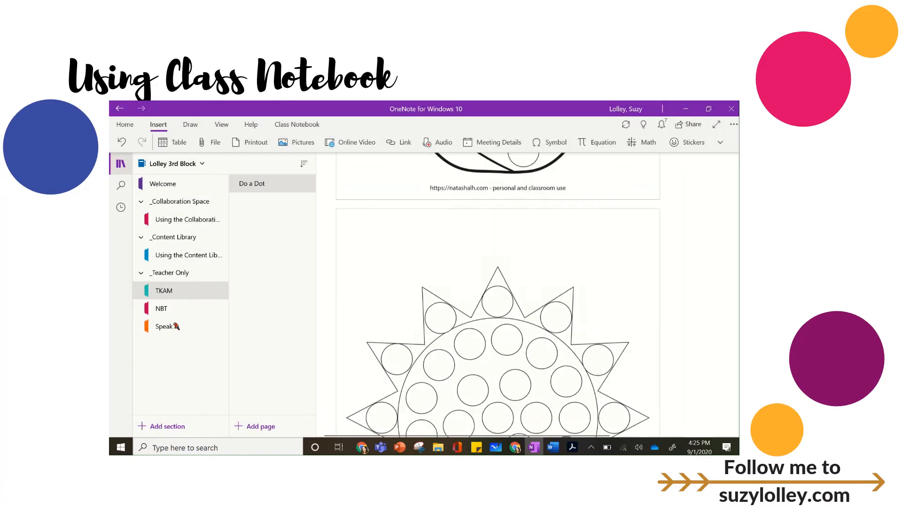
scroll(498, 296, "down", 20)
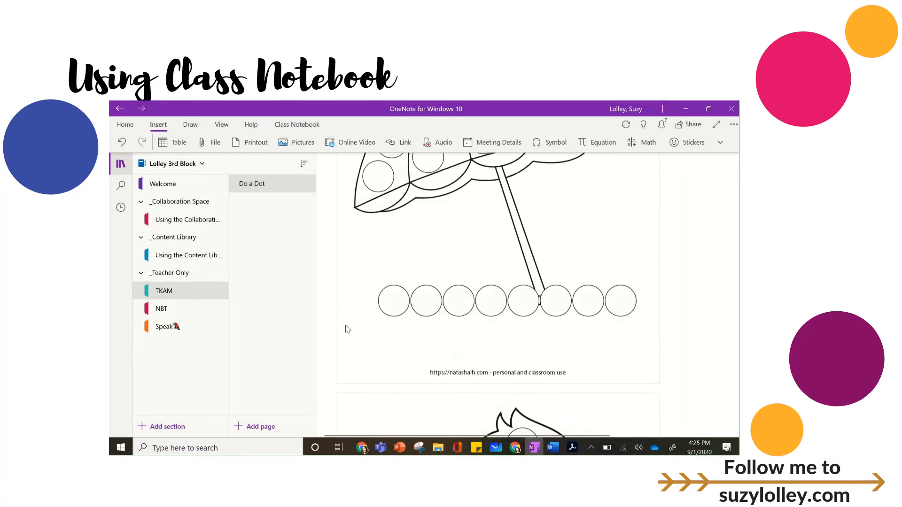
scroll(348, 329, "down", 20)
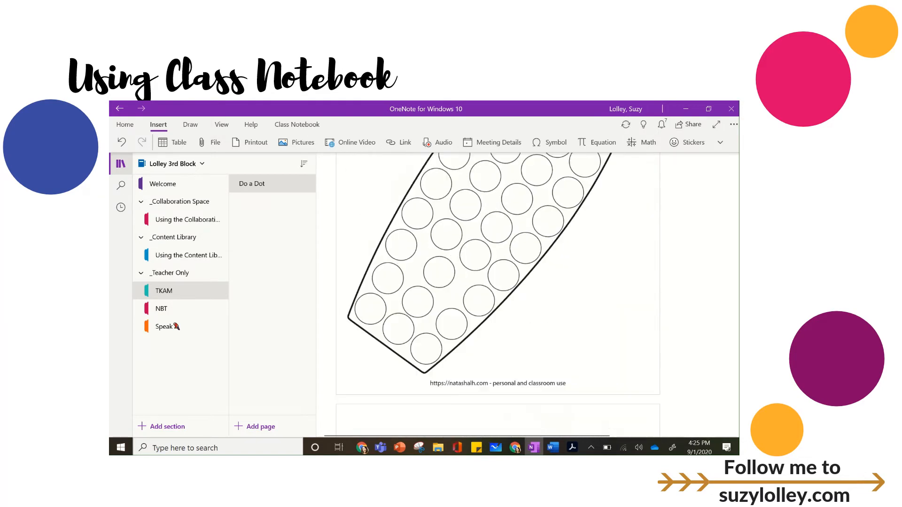
scroll(348, 329, "down", 20)
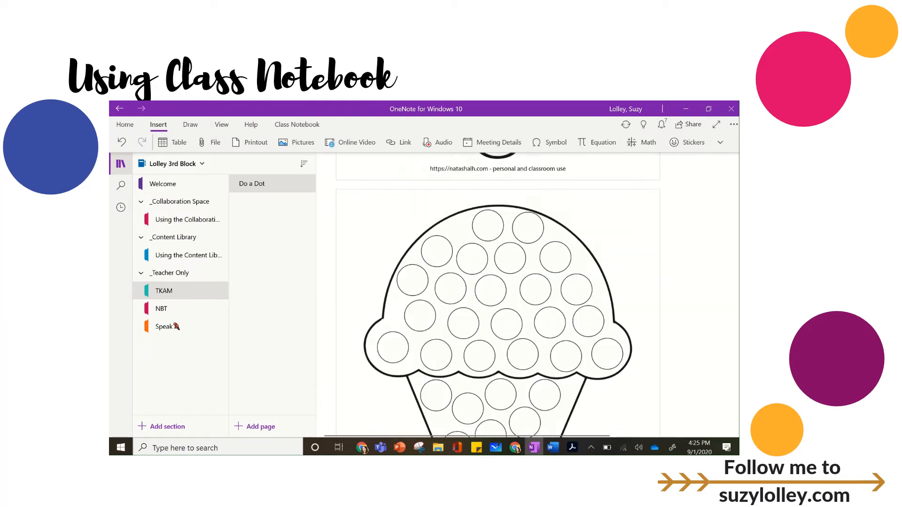
scroll(348, 329, "down", 20)
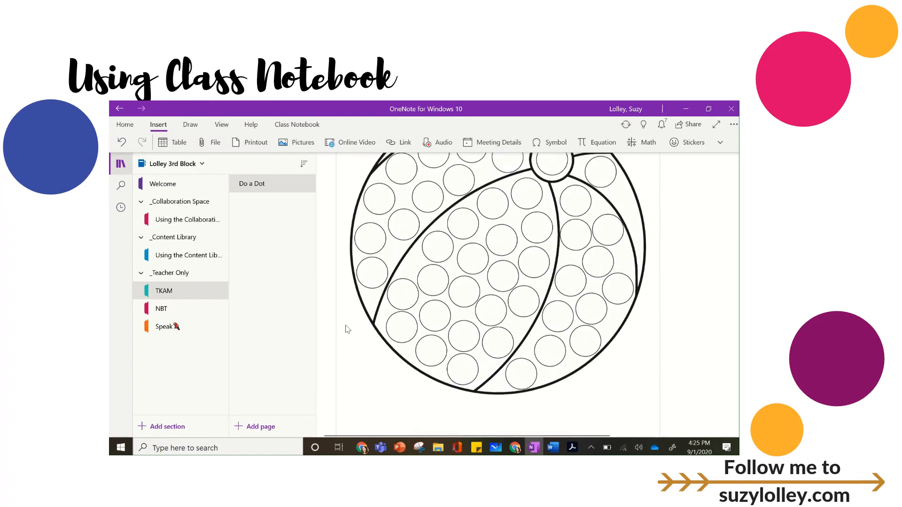
scroll(498, 291, "down", 2)
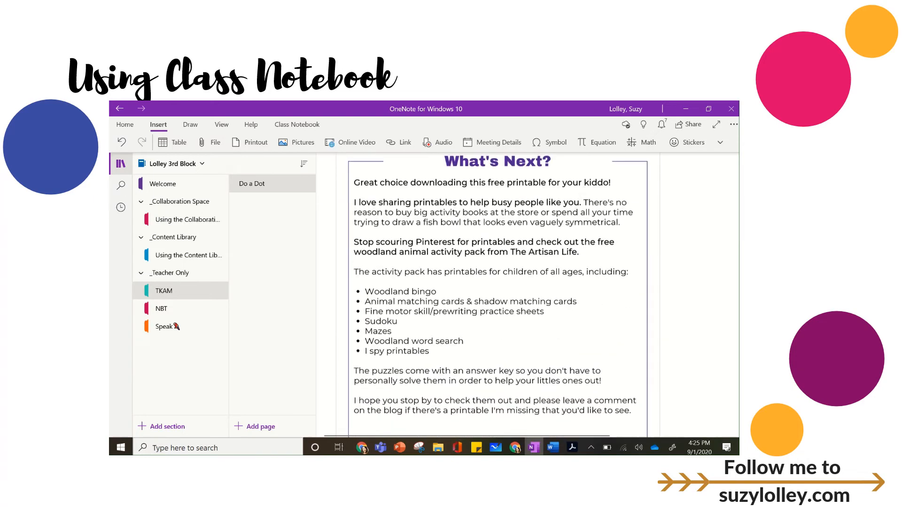
left_click(498, 433)
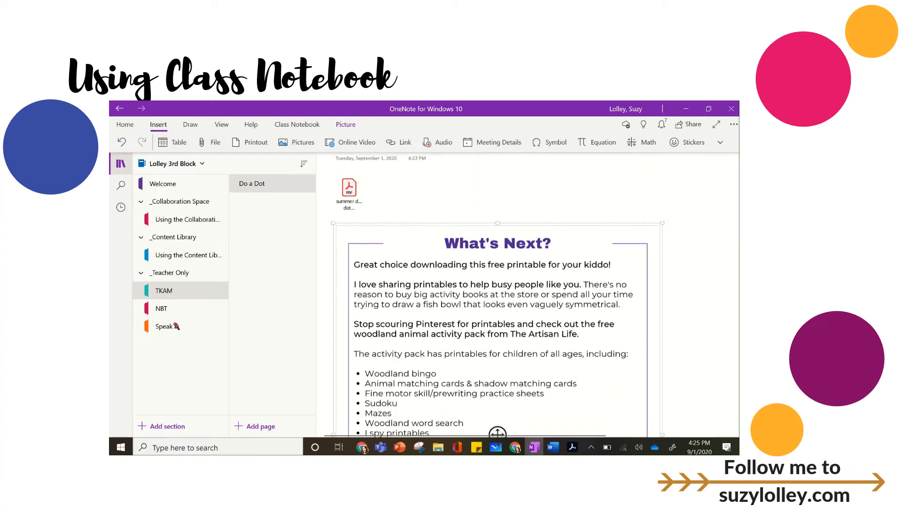
key("Delete")
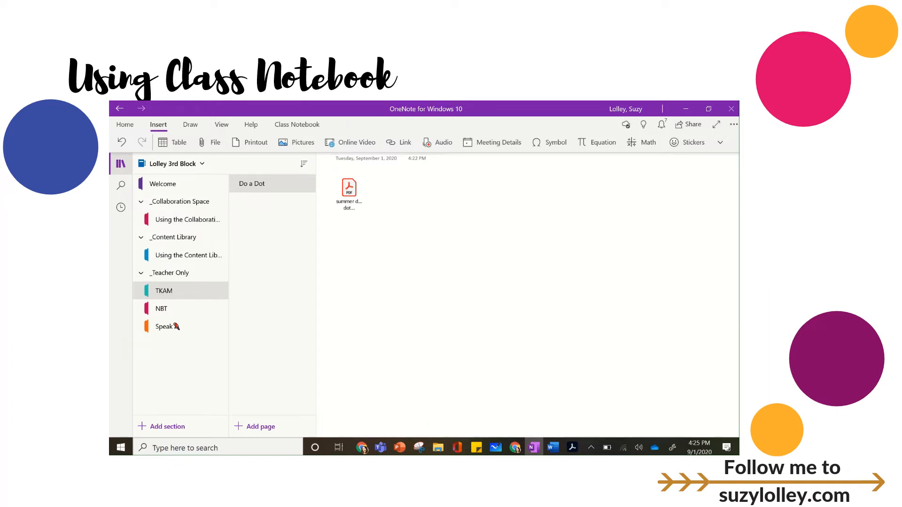
Delete the attached PDF file icon beneath the Do a Dot page title, keeping the printout images.
scroll(347, 329, "down", 10)
scroll(346, 329, "up", 4)
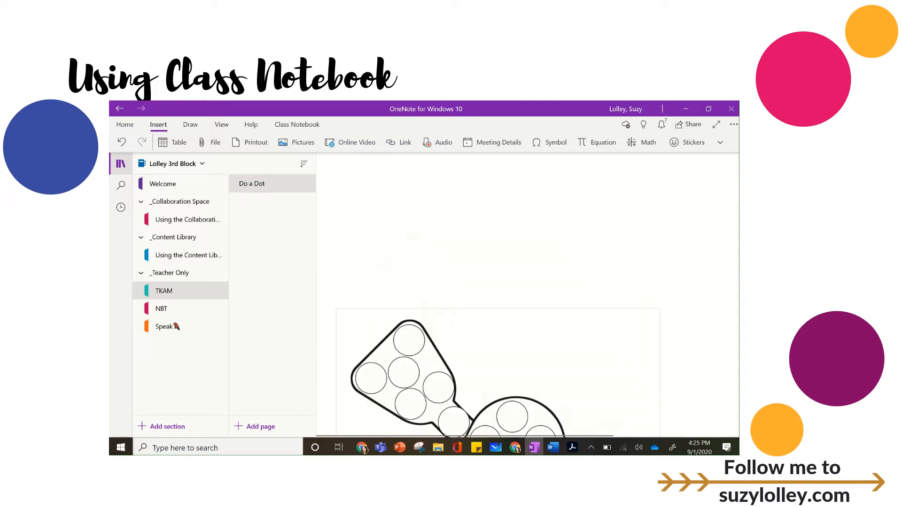
scroll(528, 295, "up", 6)
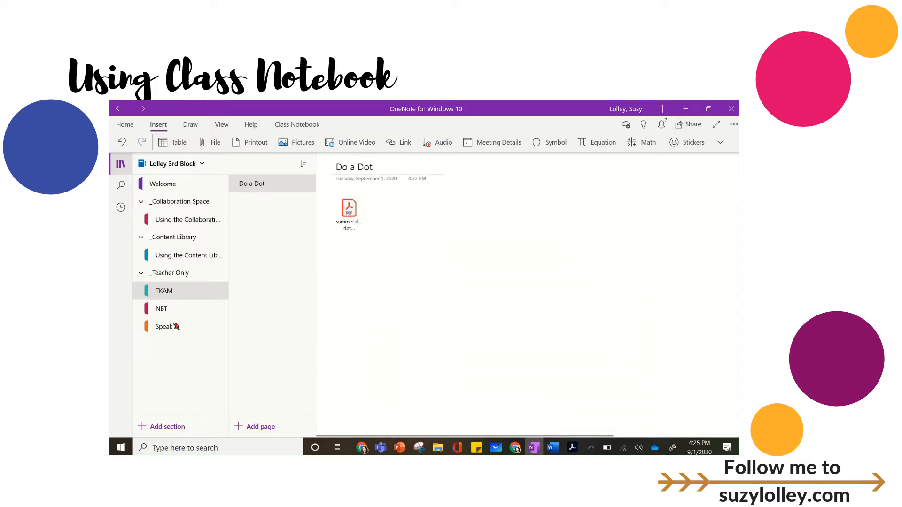
left_click(349, 215)
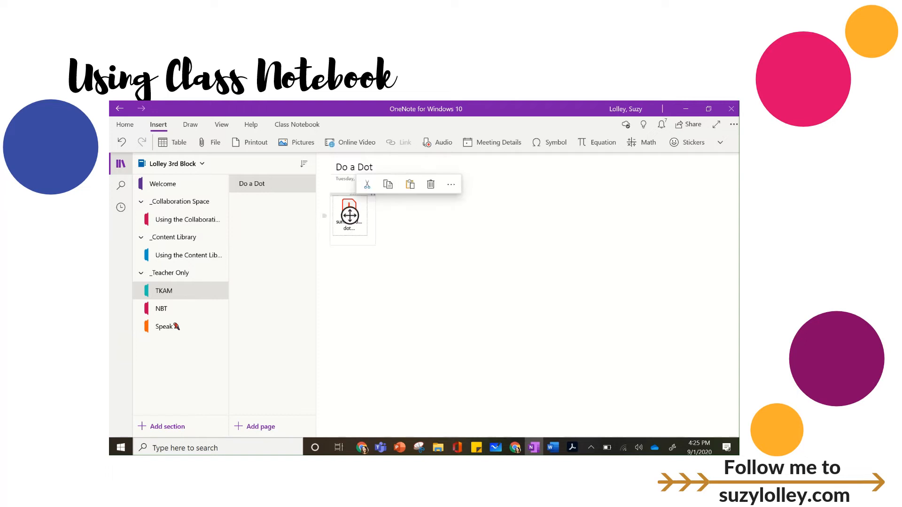
key("Delete")
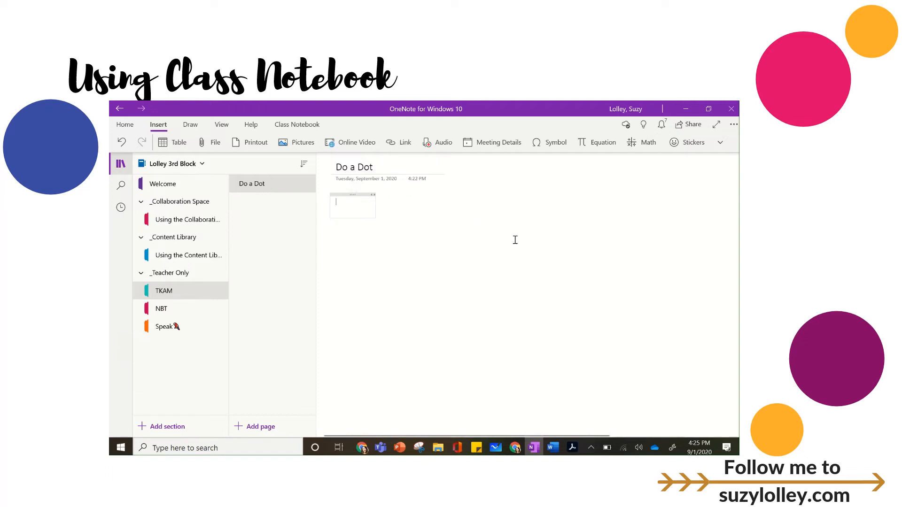
left_click(477, 222)
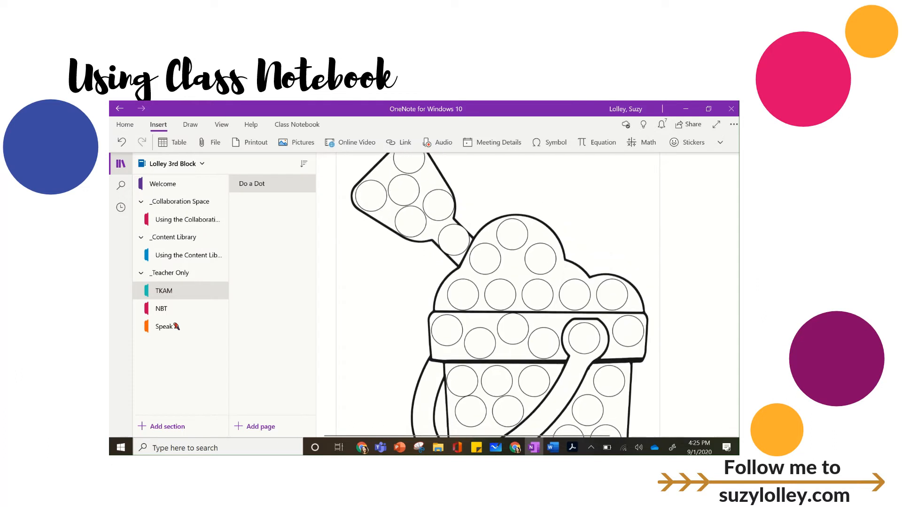
Zoom out on the Do a Dot page to view the whole sand bucket picture.
scroll(498, 295, "down", 5)
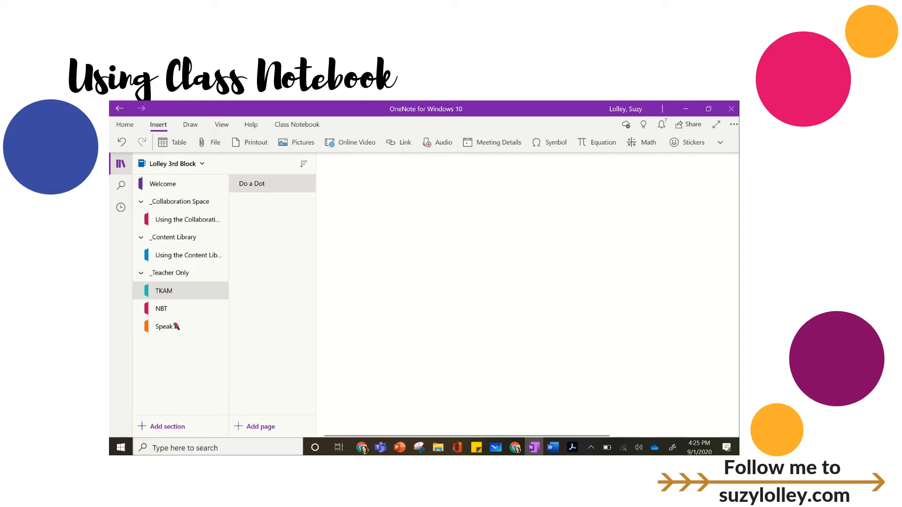
scroll(498, 295, "down", 6)
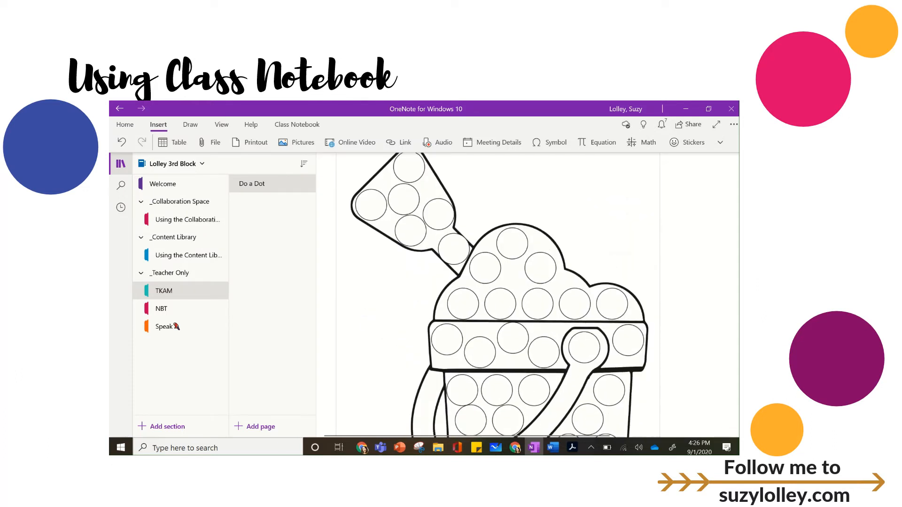
left_click(221, 124)
left_click(260, 142)
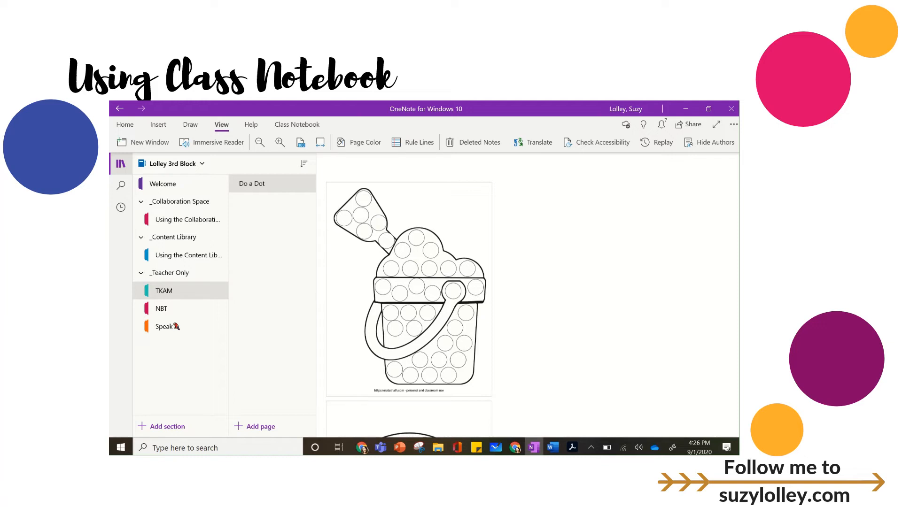
left_click(409, 290)
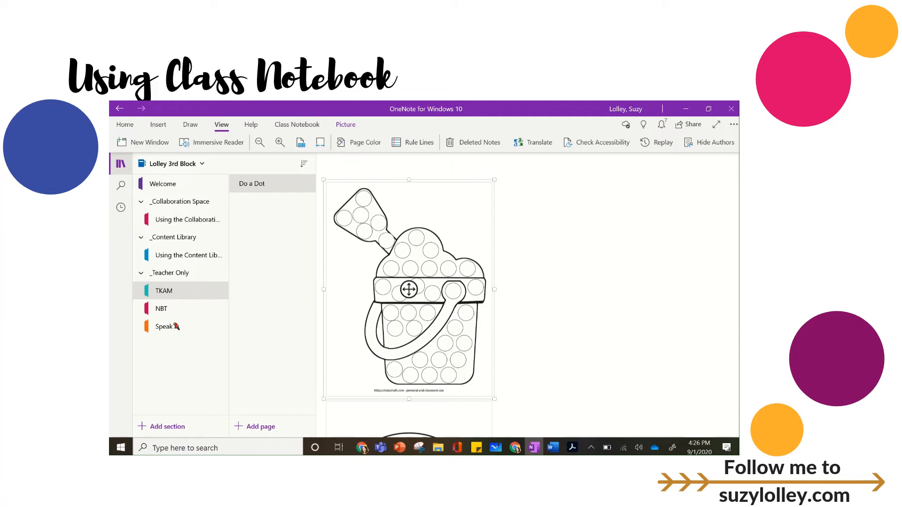
left_click(530, 258)
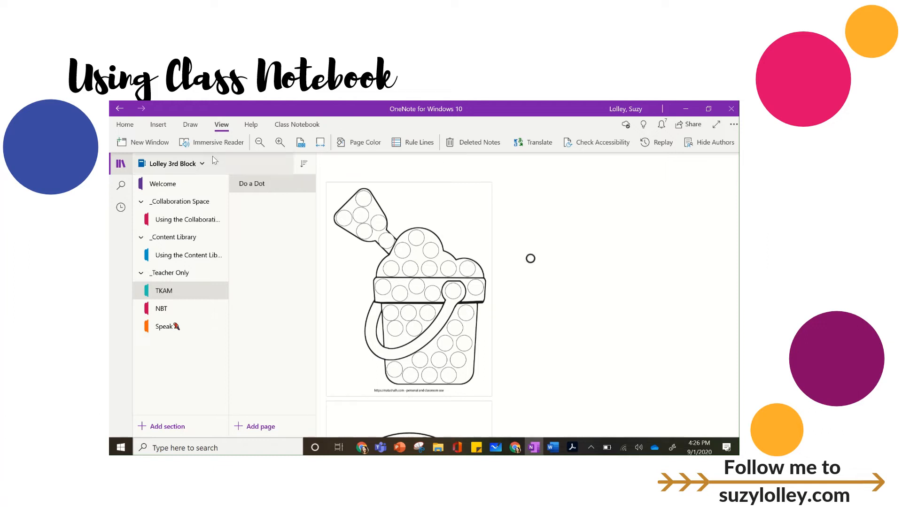
Try the galaxy ink color on the gold pen, restore its gold color, and return to the object selection tool.
left_click(191, 124)
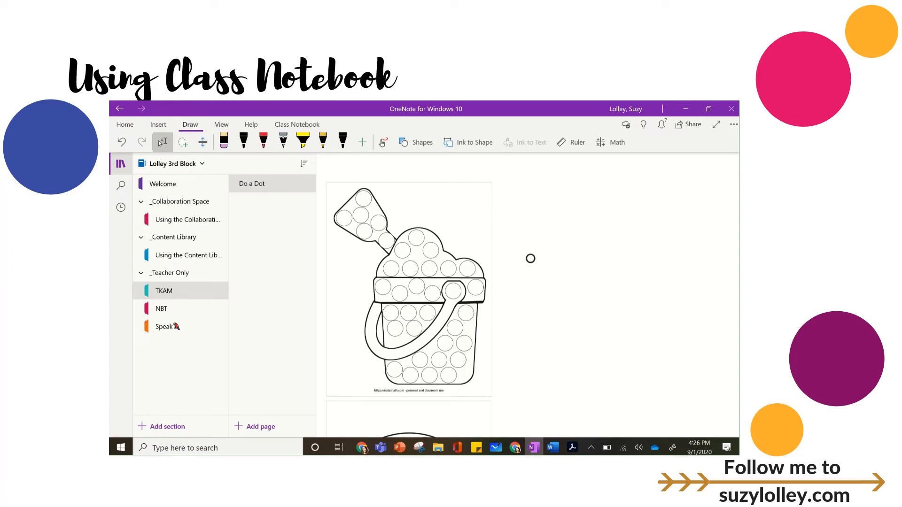
left_click(323, 141)
left_click(323, 141)
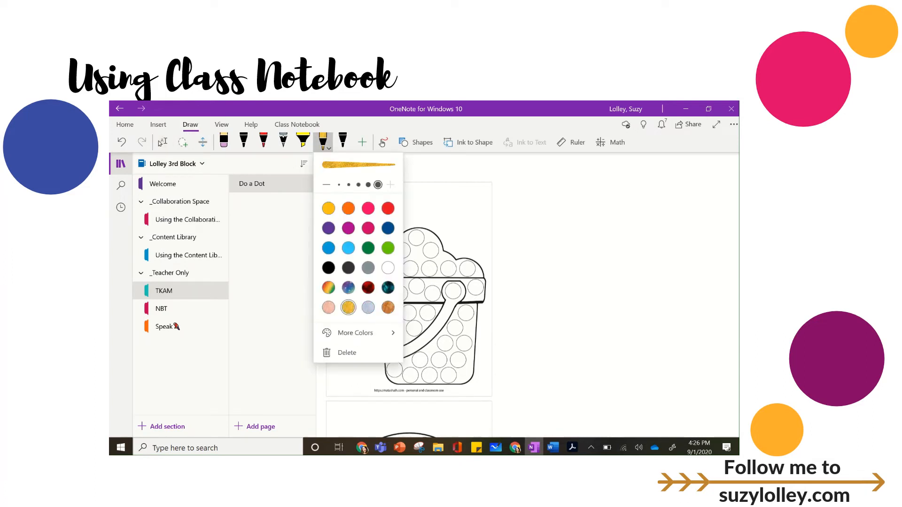
left_click(348, 288)
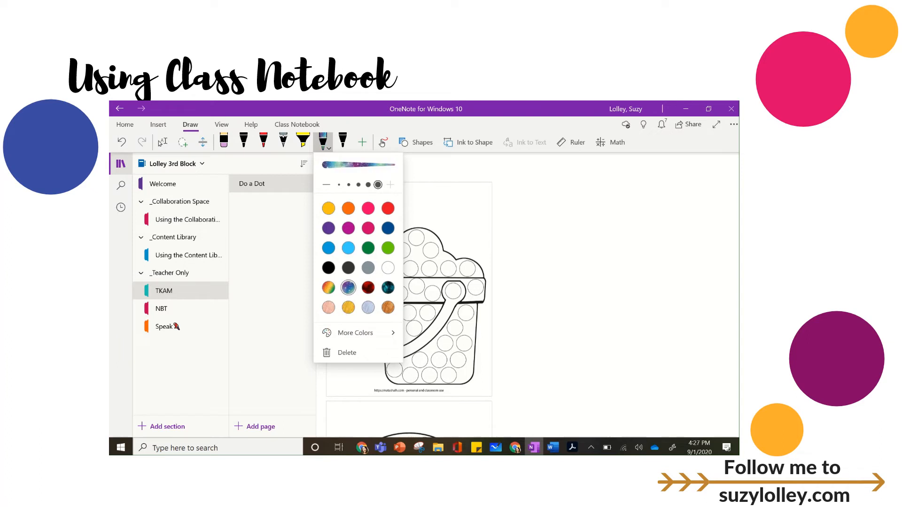
left_click(348, 308)
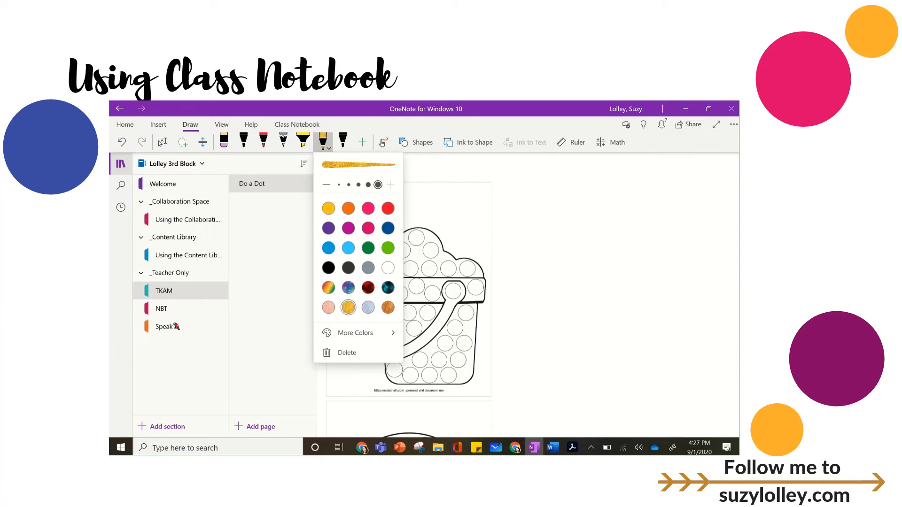
left_click(162, 142)
left_click(163, 142)
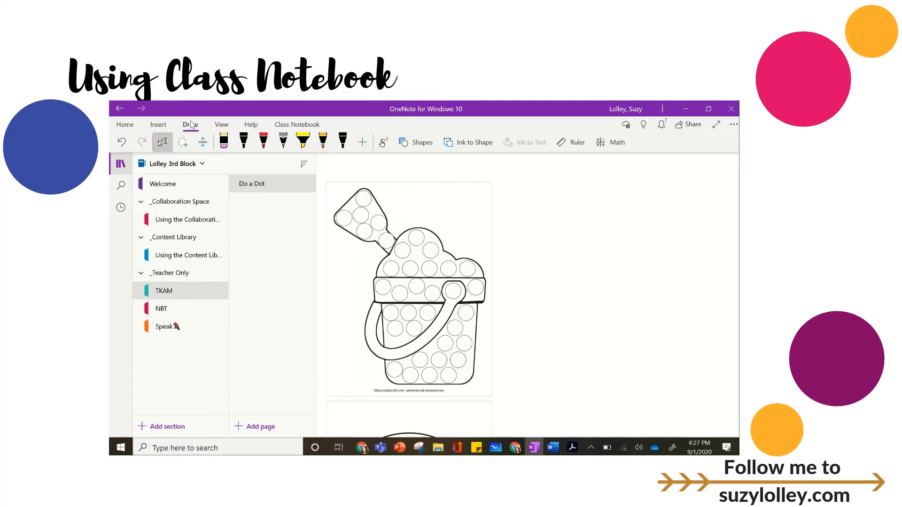
Enable drawing with mouse or touch and use the gold pen to color two bucket dots and draw a loop around the shovel.
scroll(409, 282, "down", 1)
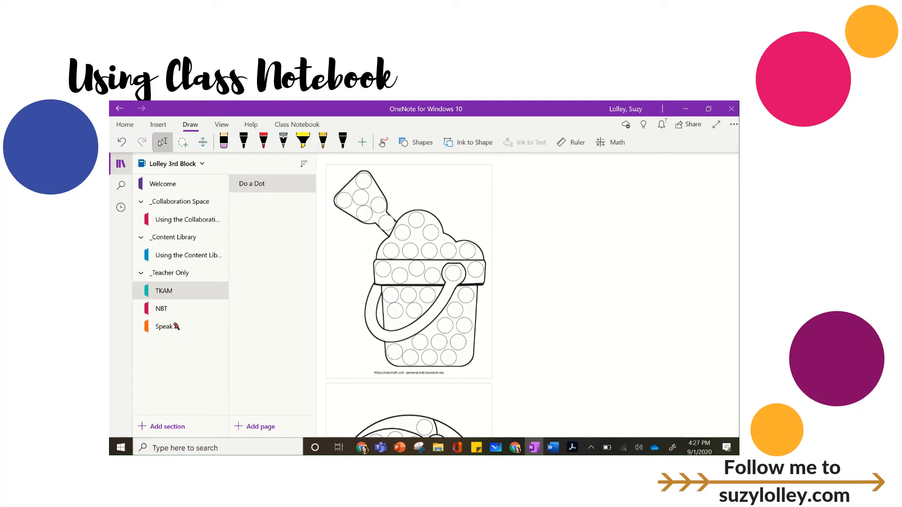
scroll(408, 282, "up", 1)
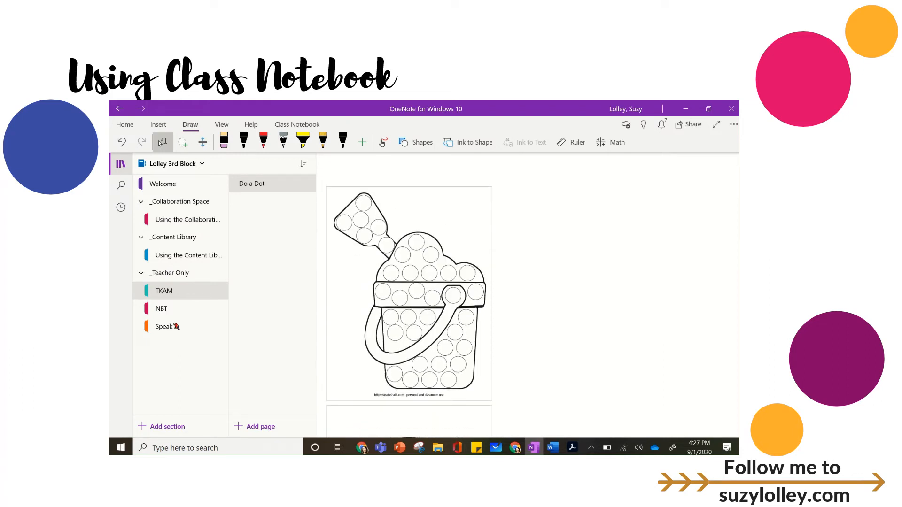
left_click(383, 142)
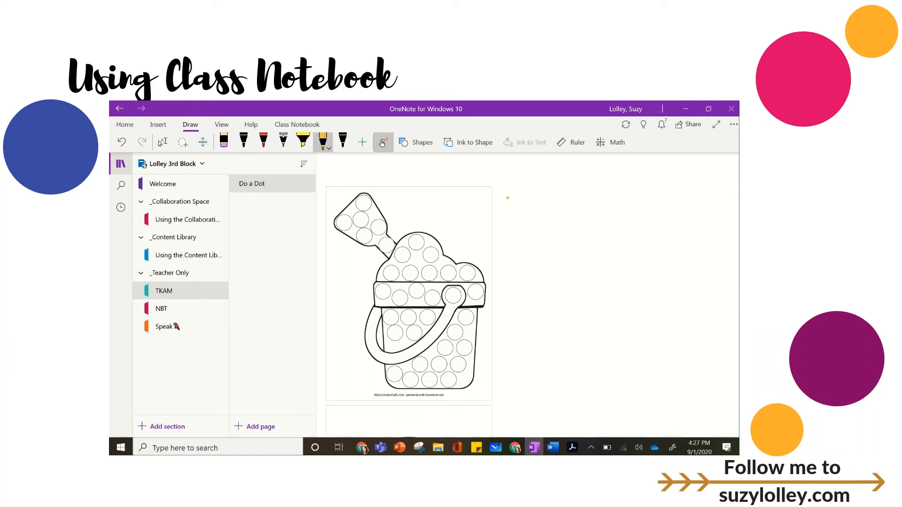
left_click(323, 141)
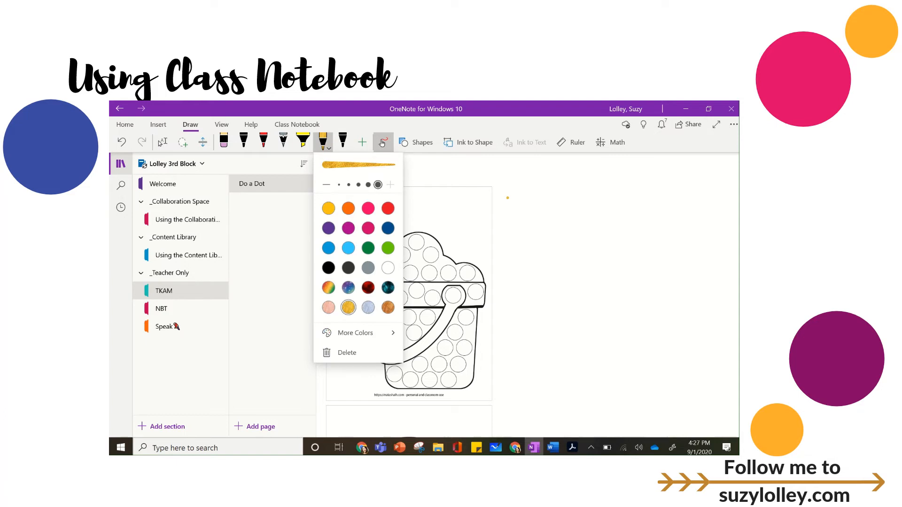
left_click(417, 242)
mouse_move(418, 241)
left_mouse_down()
mouse_move(409, 245)
mouse_move(424, 282)
mouse_move(433, 275)
left_mouse_up()
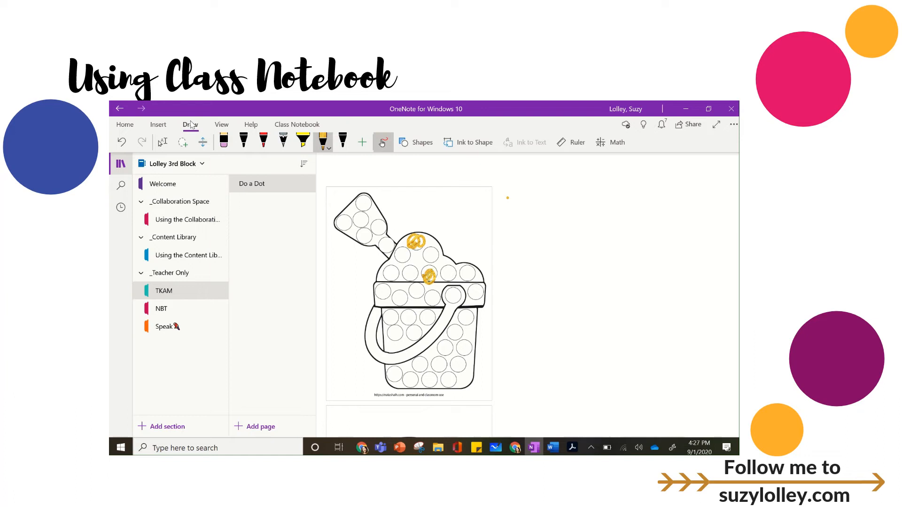
mouse_move(369, 193)
left_mouse_down()
mouse_move(434, 217)
mouse_move(346, 224)
left_mouse_up()
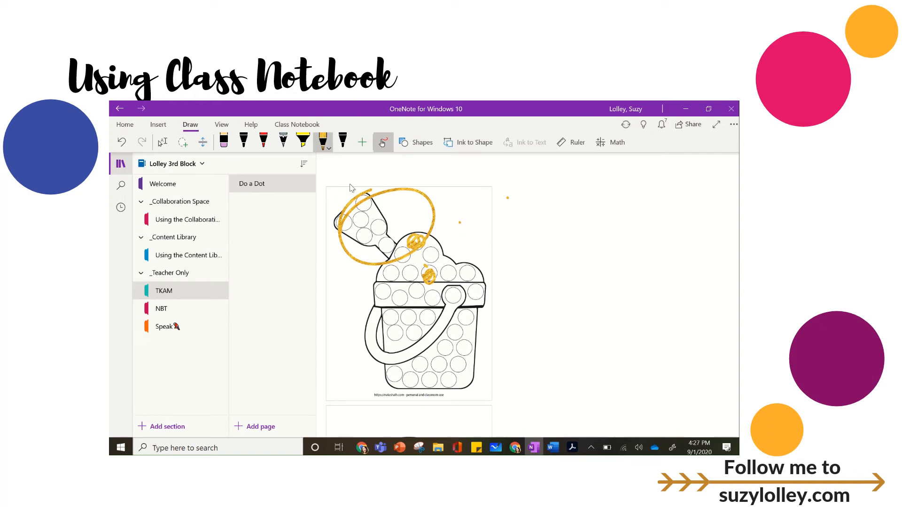
Set the sand bucket and beach ball printout images as background pictures on the Do a Dot page.
left_click(161, 142)
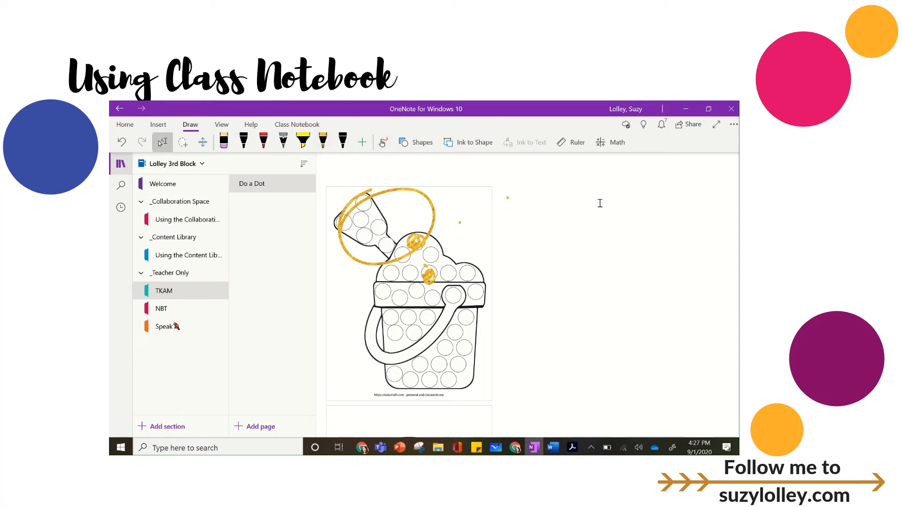
right_click(490, 240)
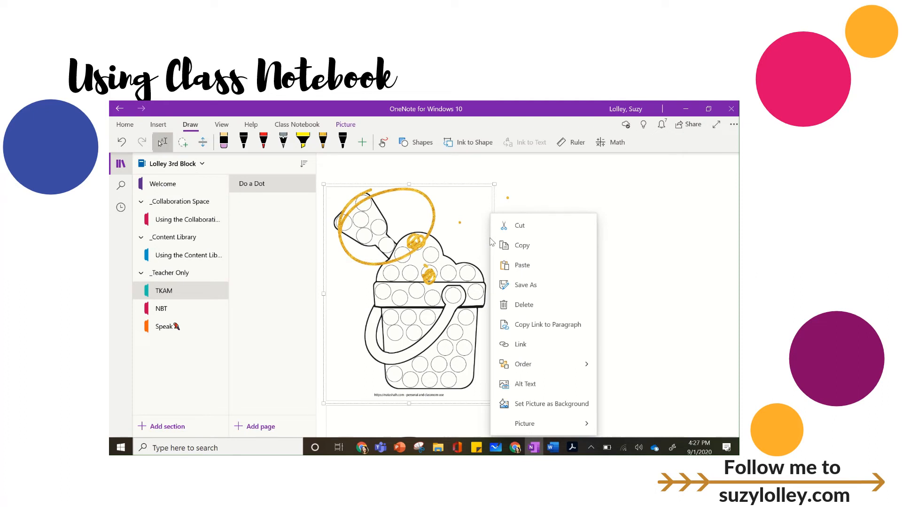
left_click(552, 404)
scroll(486, 250, "down", 5)
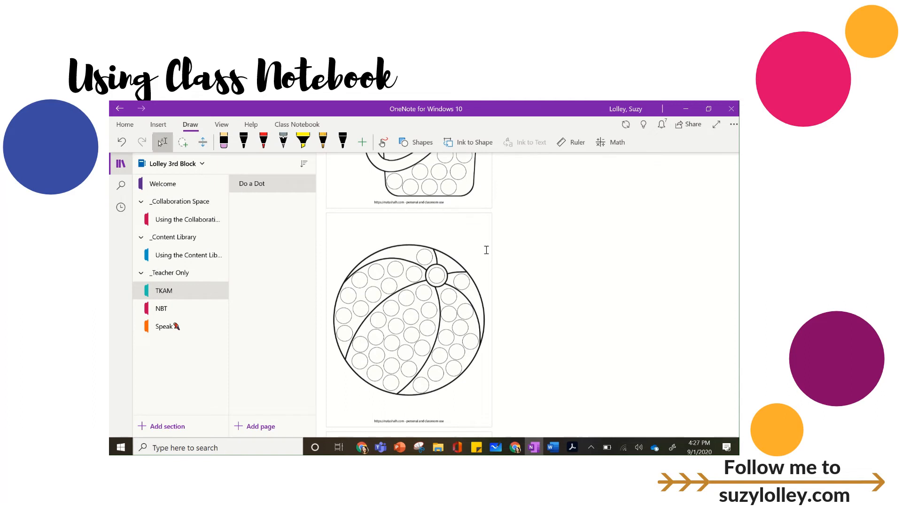
right_click(487, 250)
left_click(548, 415)
scroll(409, 296, "up", 5)
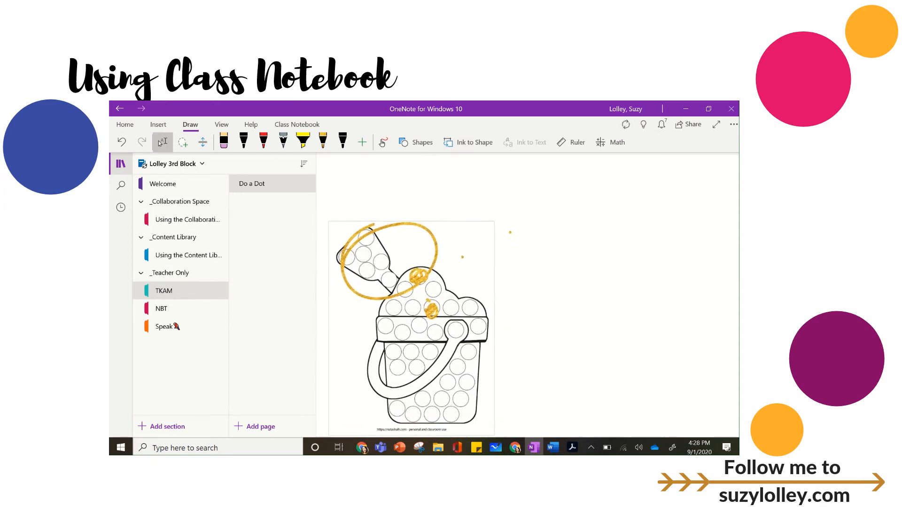
Erase all the gold ink marks on and around the sand bucket picture.
left_click(224, 141)
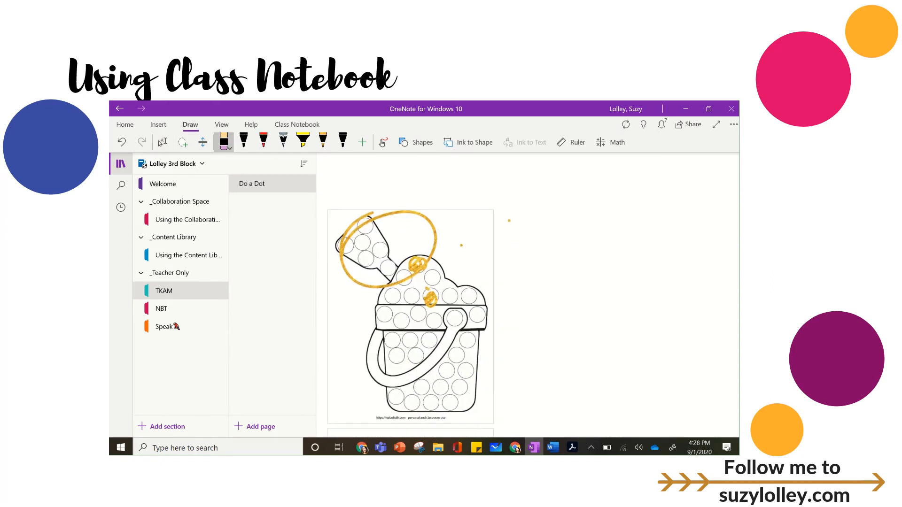
left_click(161, 142)
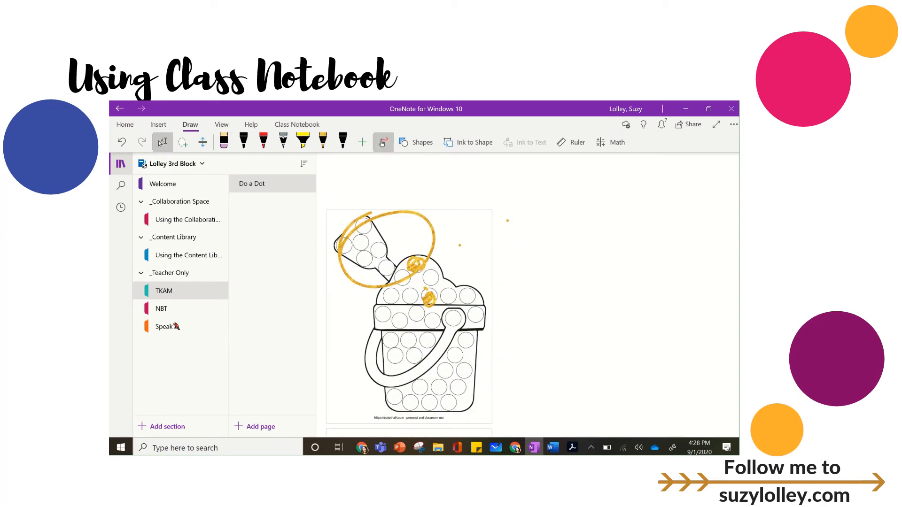
left_click(383, 142)
left_click(429, 299)
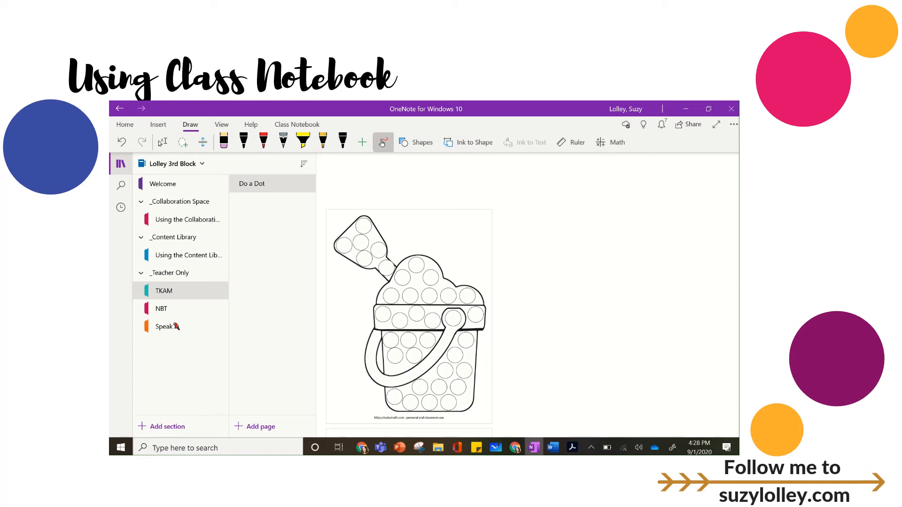
Add the text label "I am labeling this." over the middle of the beach ball picture.
left_click(162, 142)
scroll(161, 143, "down", 6)
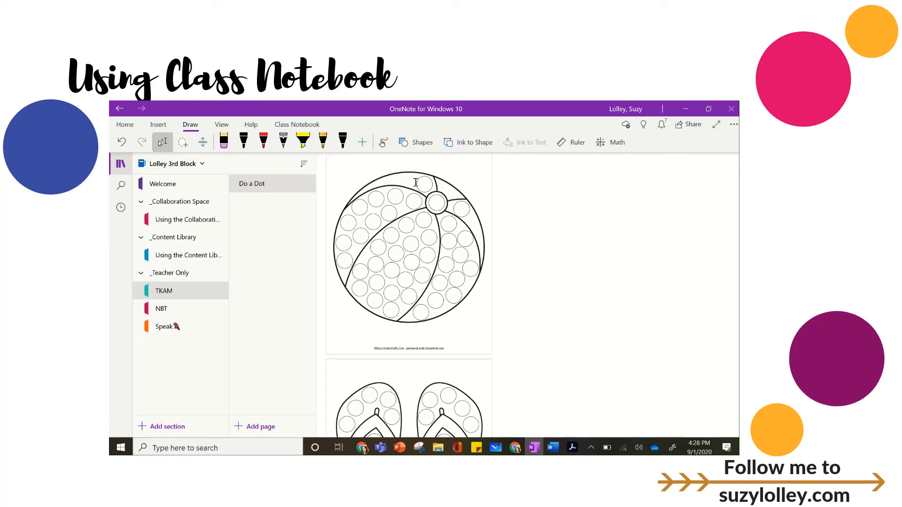
left_click(397, 252)
Highlight the "I am labeling this." text in yellow and move it to the beach ball's upper-left segment.
left_click(221, 125)
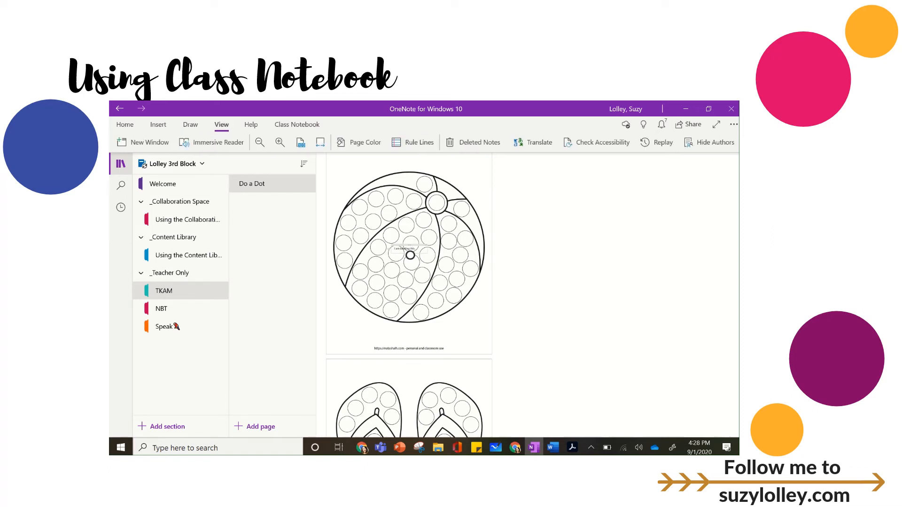
scroll(410, 255, "up", 4, "ctrl")
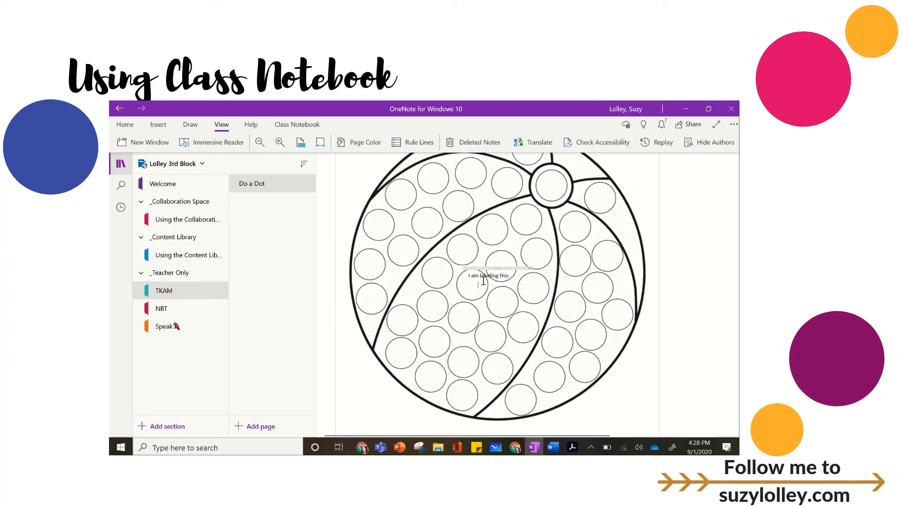
triple_click(479, 276)
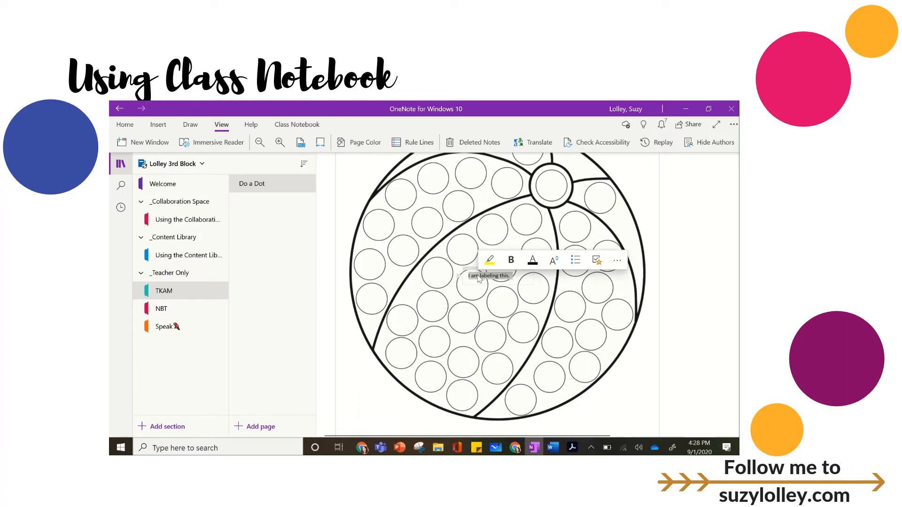
left_click(490, 259)
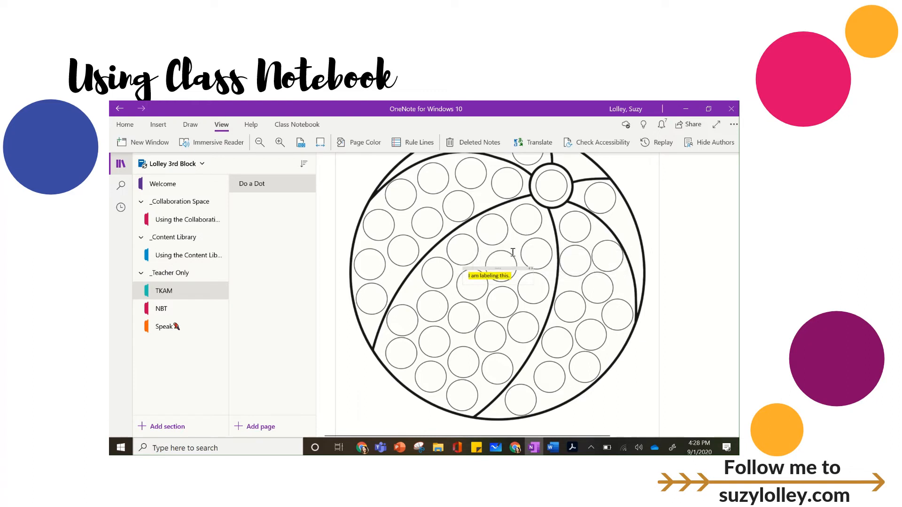
left_click_drag(494, 268, 405, 219)
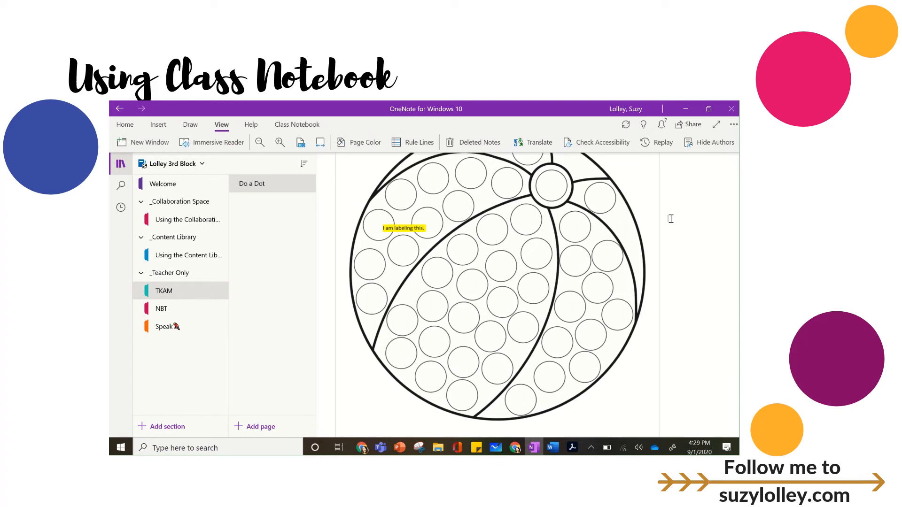
Distribute the Do a Dot page to every student's Assignments section and close the distribution pane.
left_click(297, 124)
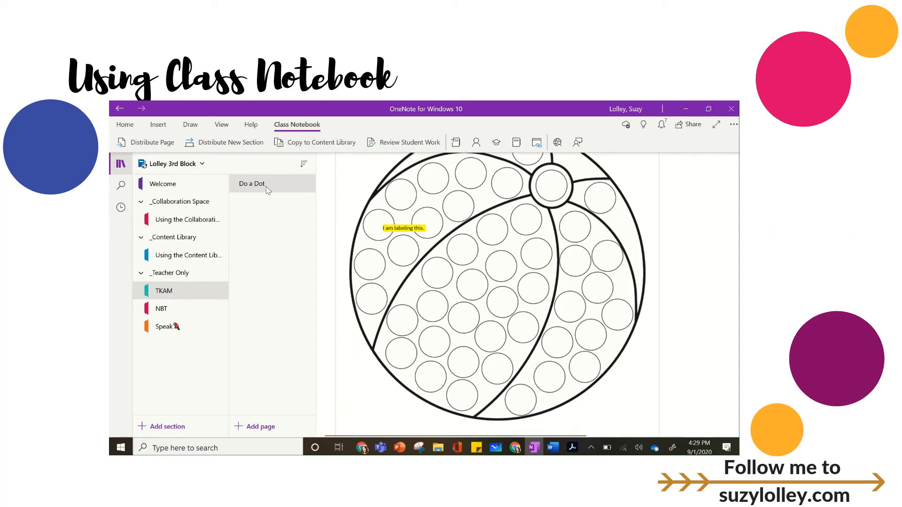
left_click(168, 146)
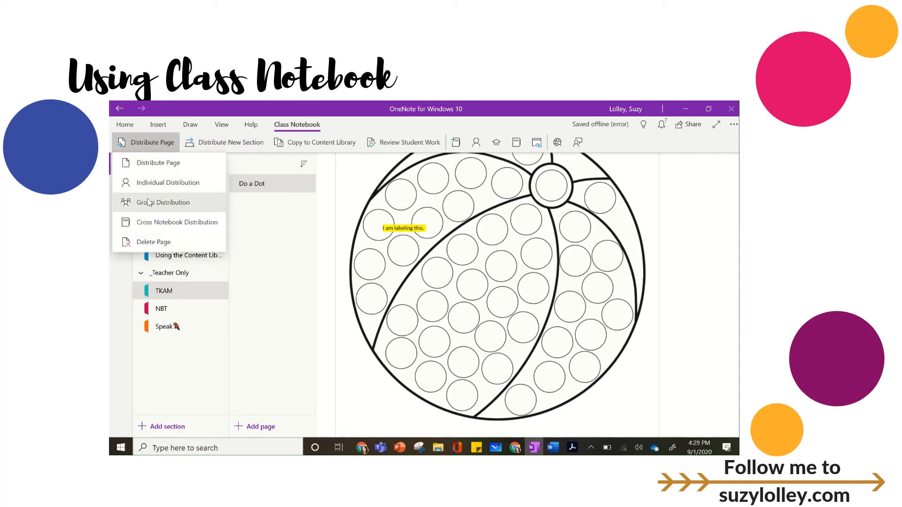
left_click(158, 170)
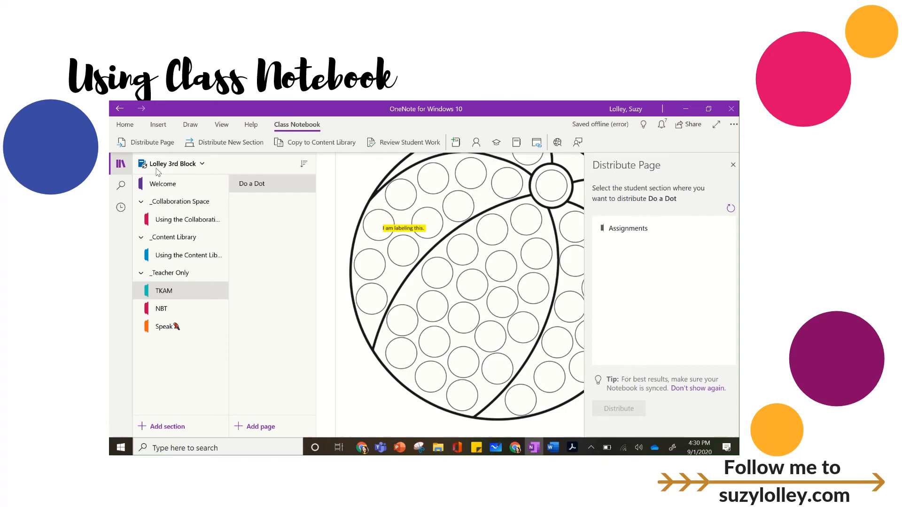
left_click(631, 229)
left_click(619, 409)
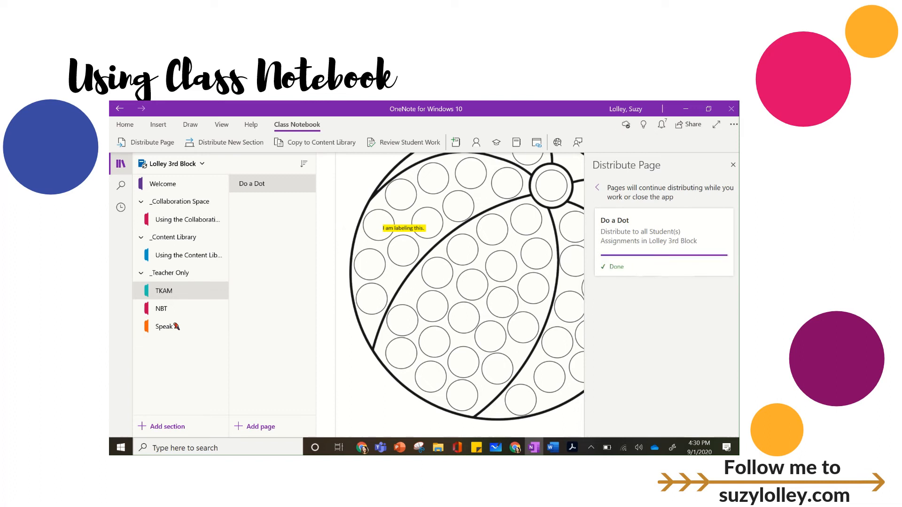
left_click(733, 165)
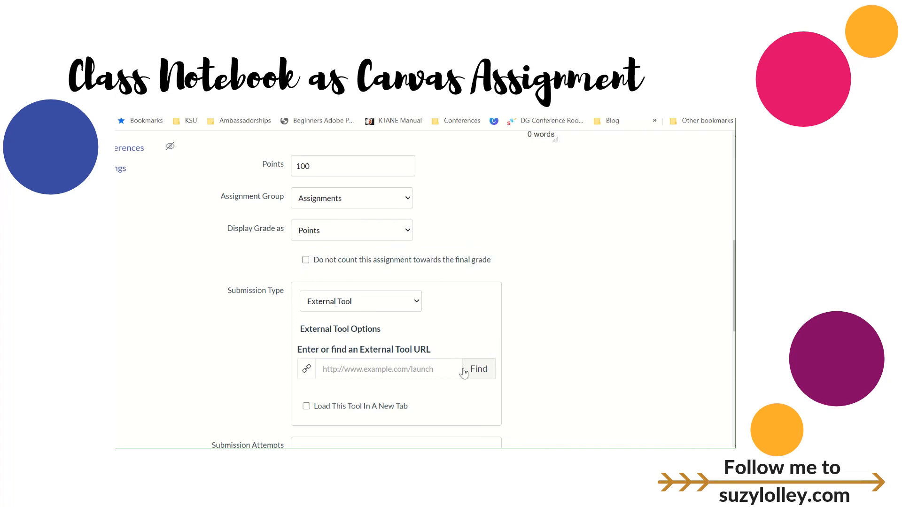
In the new Canvas assignment, choose OneNote Class Notebook as the external tool for submissions.
left_click(477, 369)
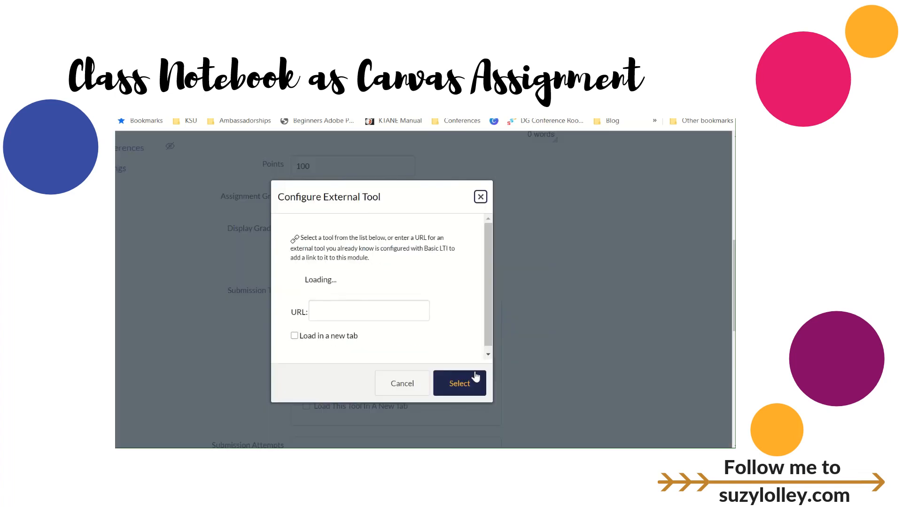
scroll(429, 305, "down", 5)
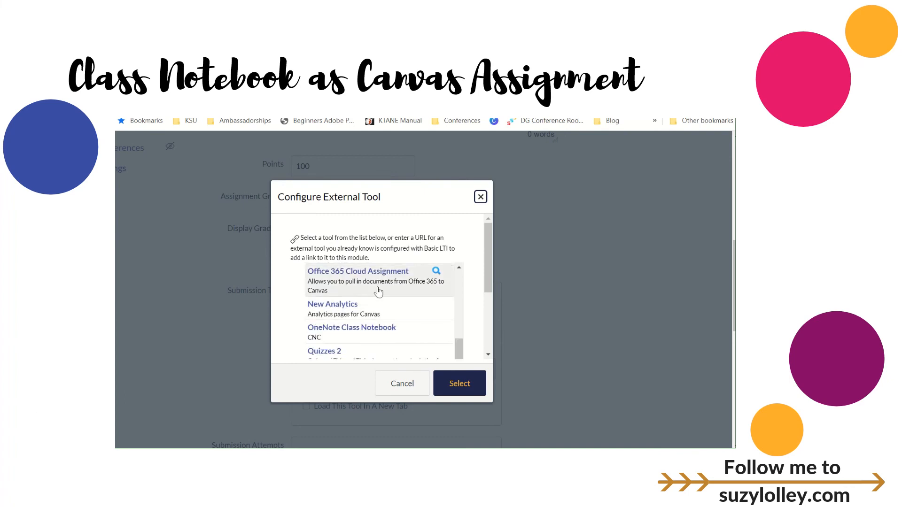
left_click(366, 331)
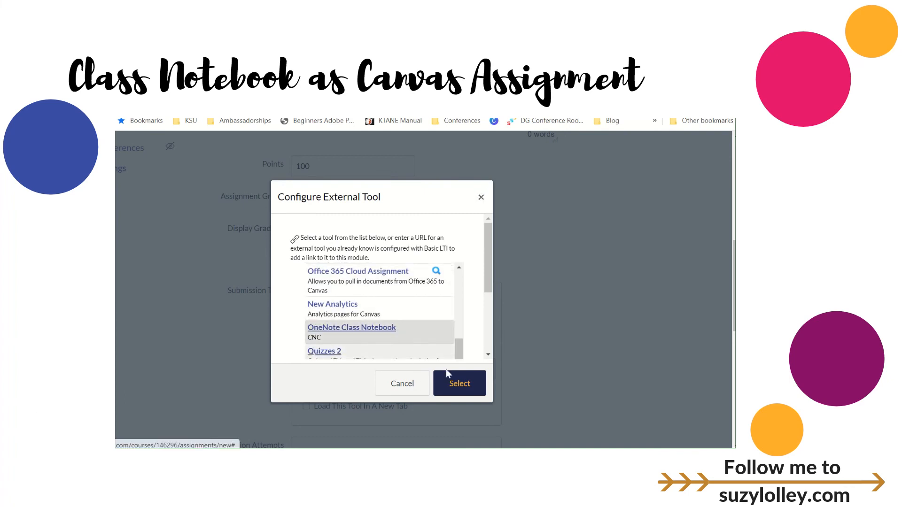
left_click(452, 383)
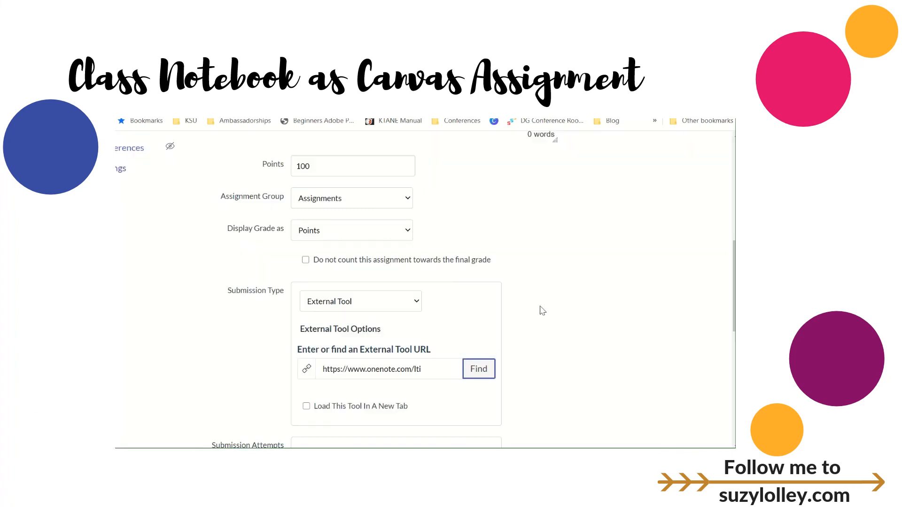